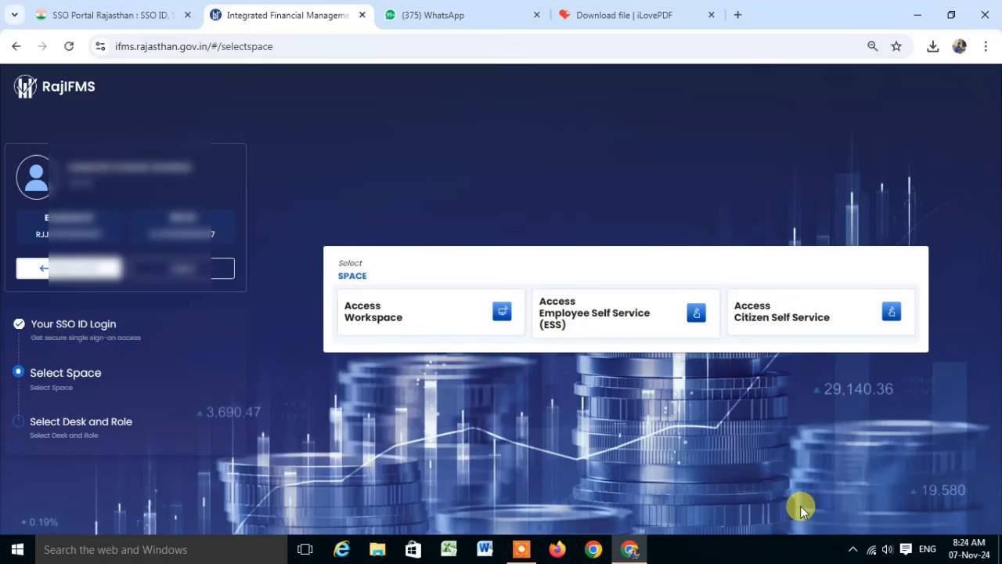
# Enter the workspace with Desk 2 and its DDO role, and open the Employee Management module.
pyautogui.click(385, 321)
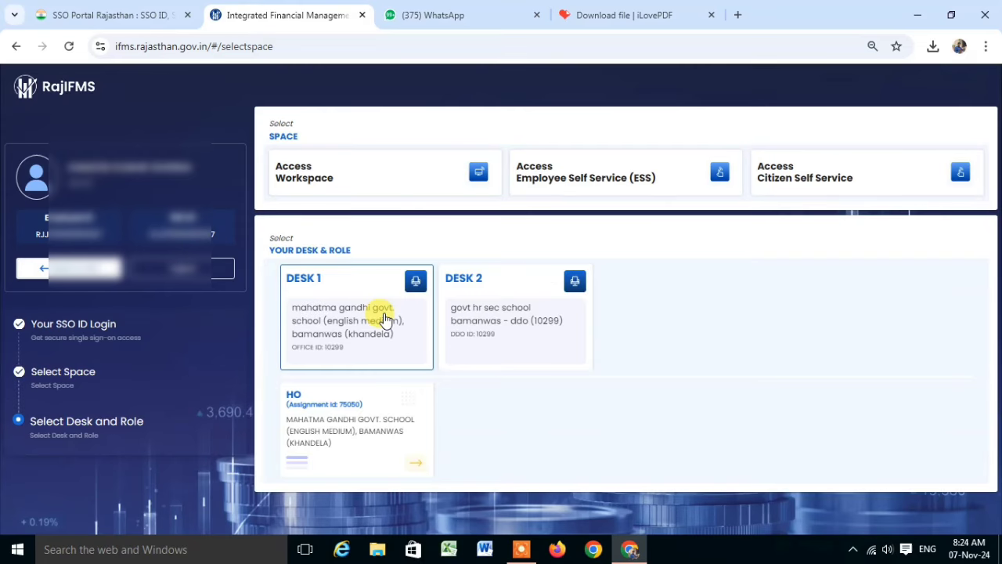
pyautogui.click(505, 316)
pyautogui.click(342, 423)
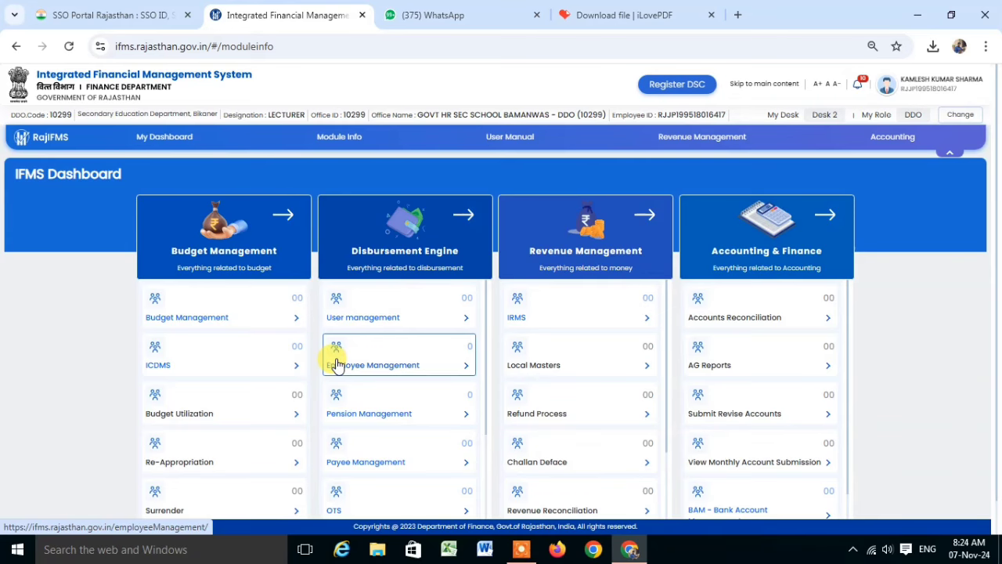
pyautogui.click(392, 368)
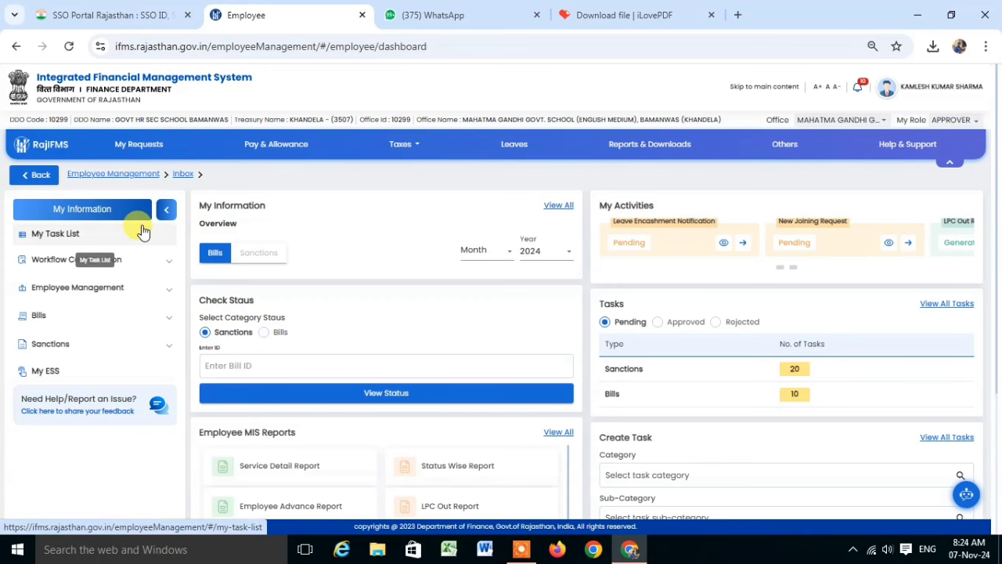
# View the Process Task Assignment page under Workflow Configuration.
pyautogui.click(51, 260)
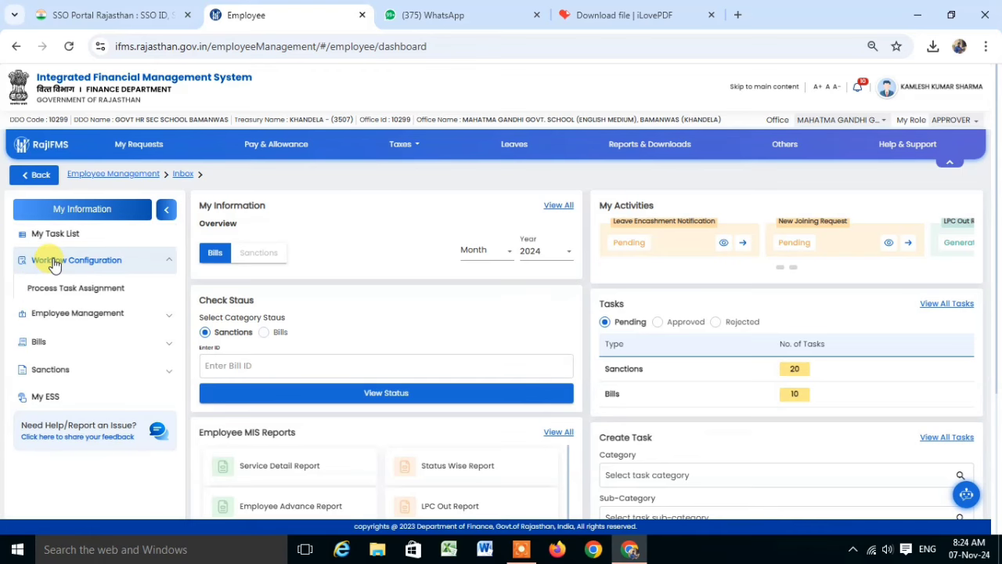
pyautogui.click(69, 290)
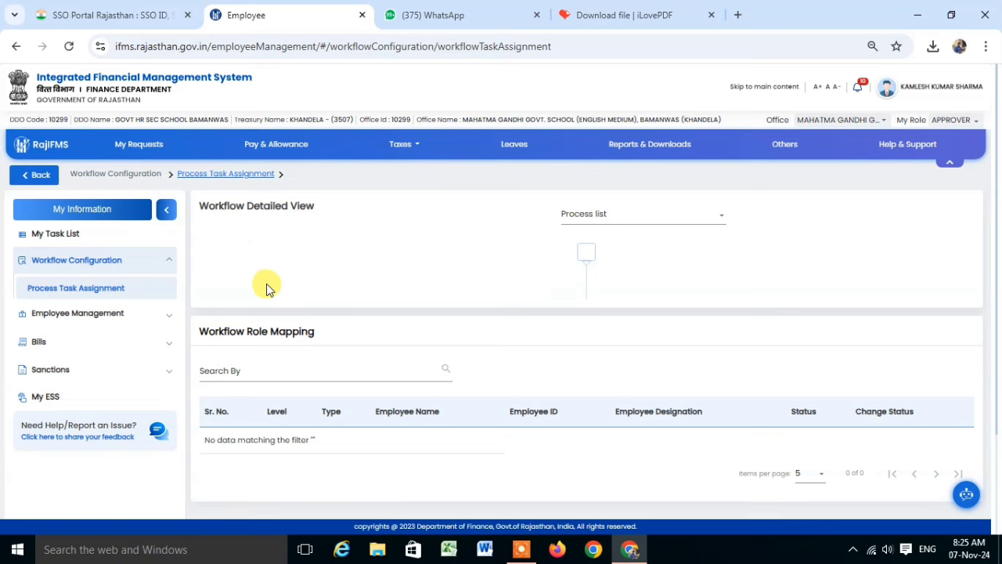
pyautogui.click(76, 259)
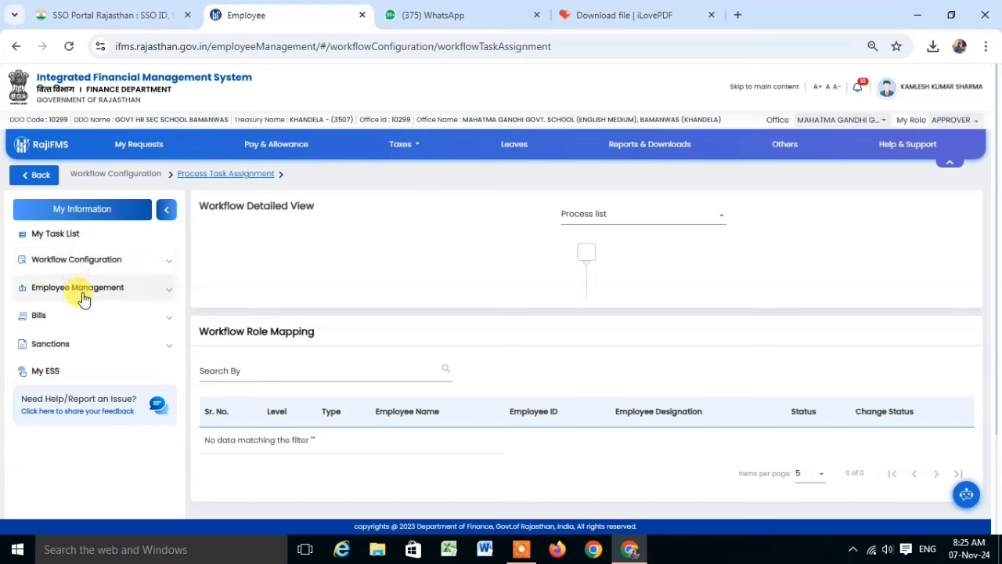
# Open Request Leaves Surrender under Sanctions and start adding a surrender leave.
pyautogui.click(65, 350)
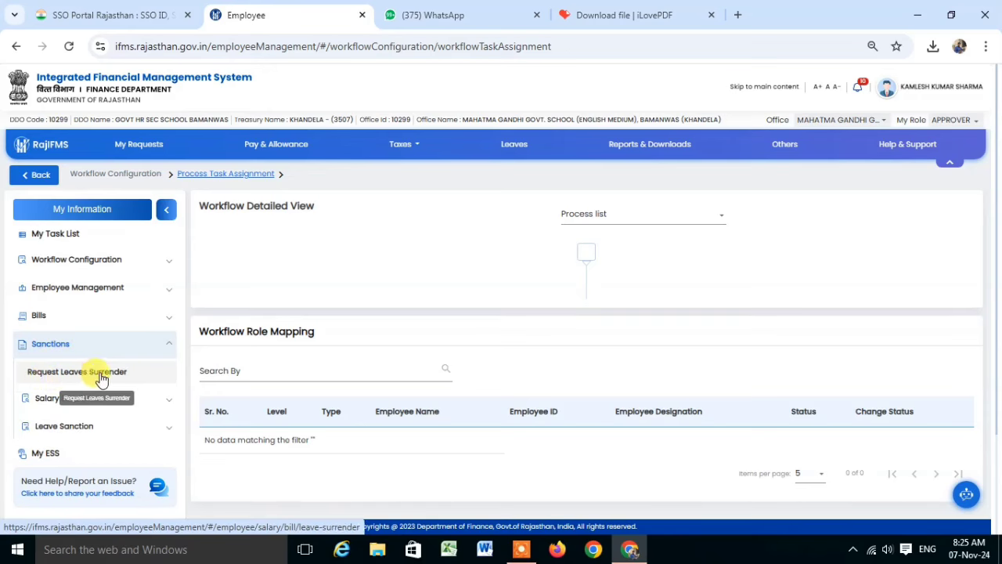
pyautogui.click(101, 379)
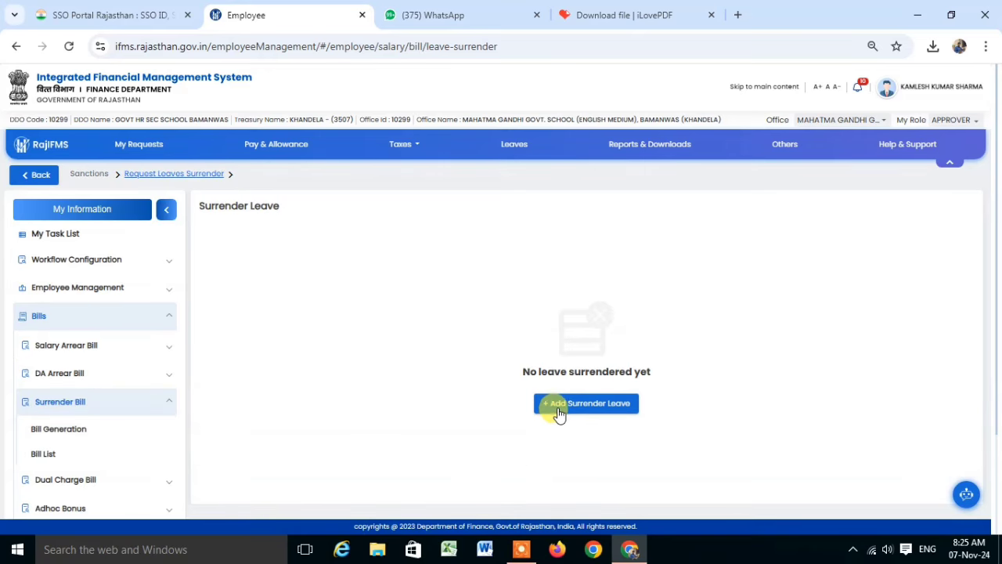
pyautogui.click(592, 409)
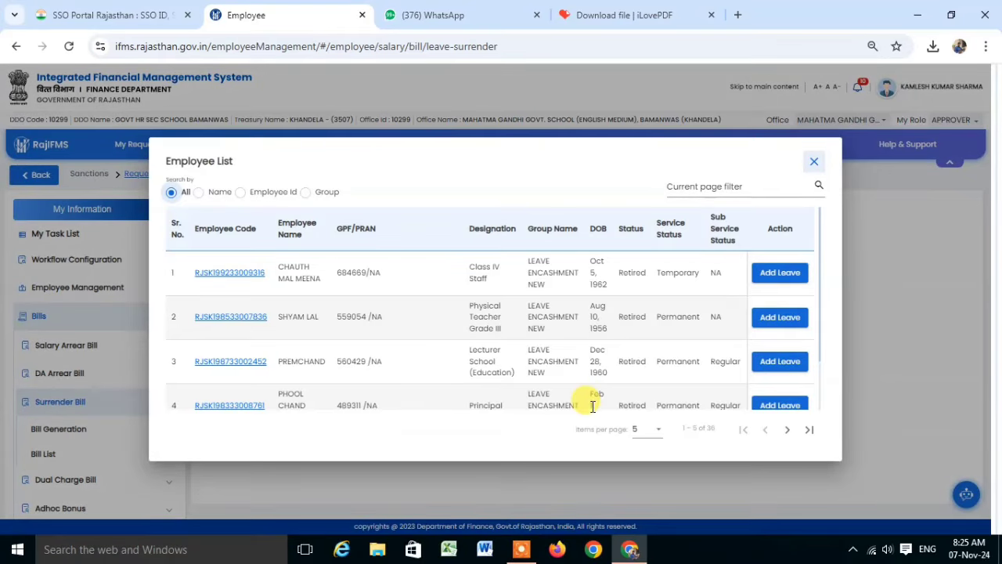
# List 50 employees per page and add leave for the active Principal in the NON PLAN group.
pyautogui.click(653, 432)
pyautogui.click(639, 399)
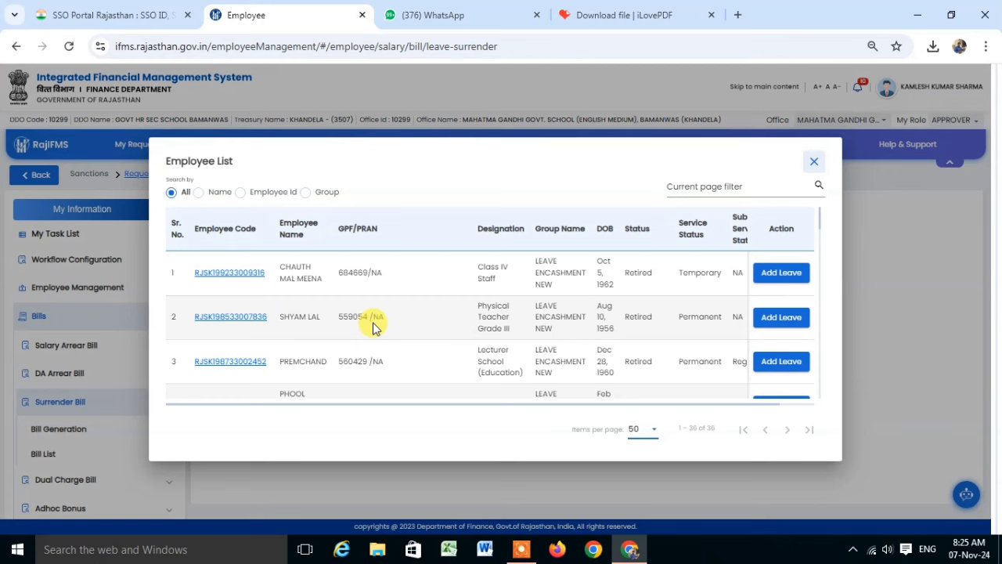
pyautogui.scroll(-2, 373, 327)
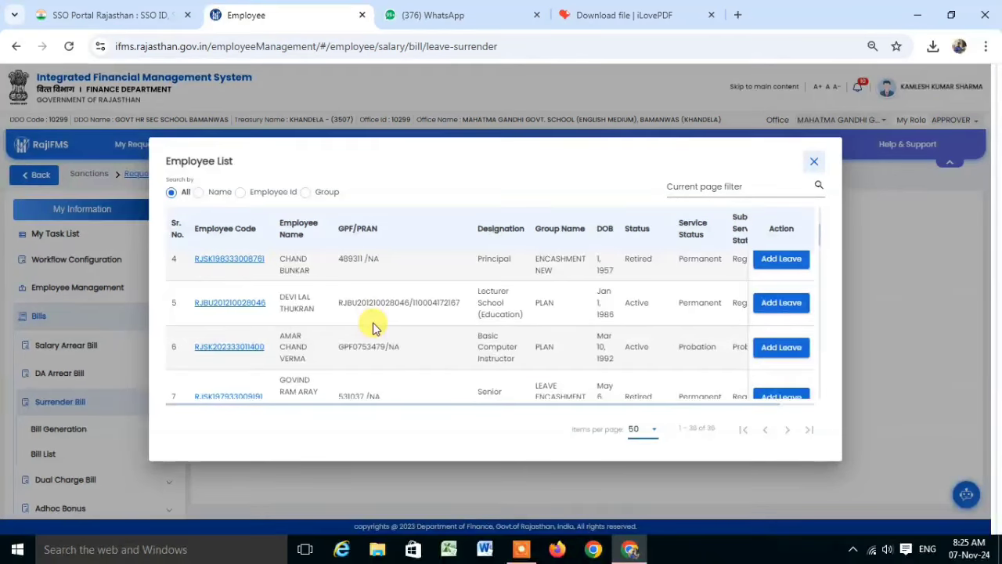
pyautogui.scroll(-2, 372, 328)
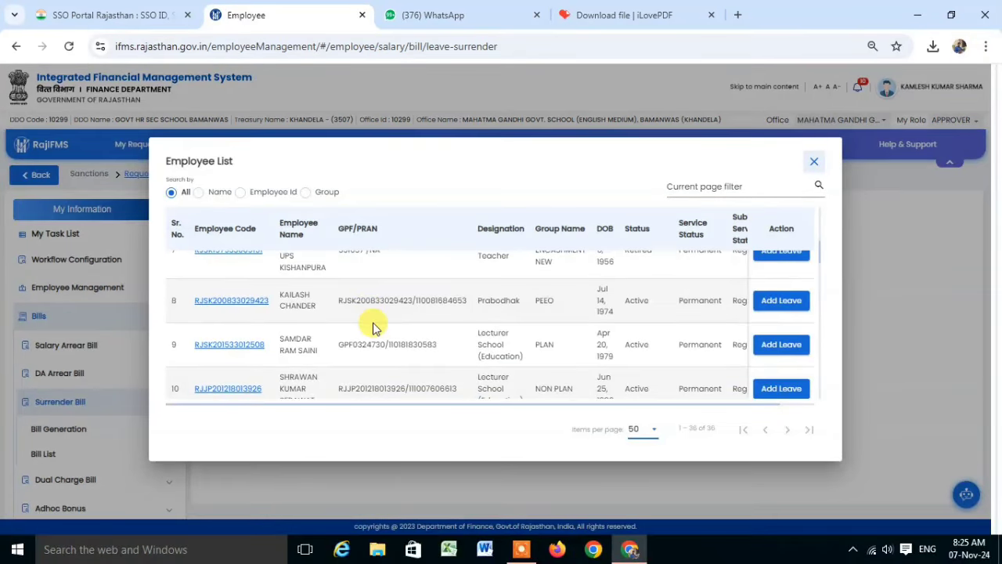
pyautogui.scroll(-2, 374, 324)
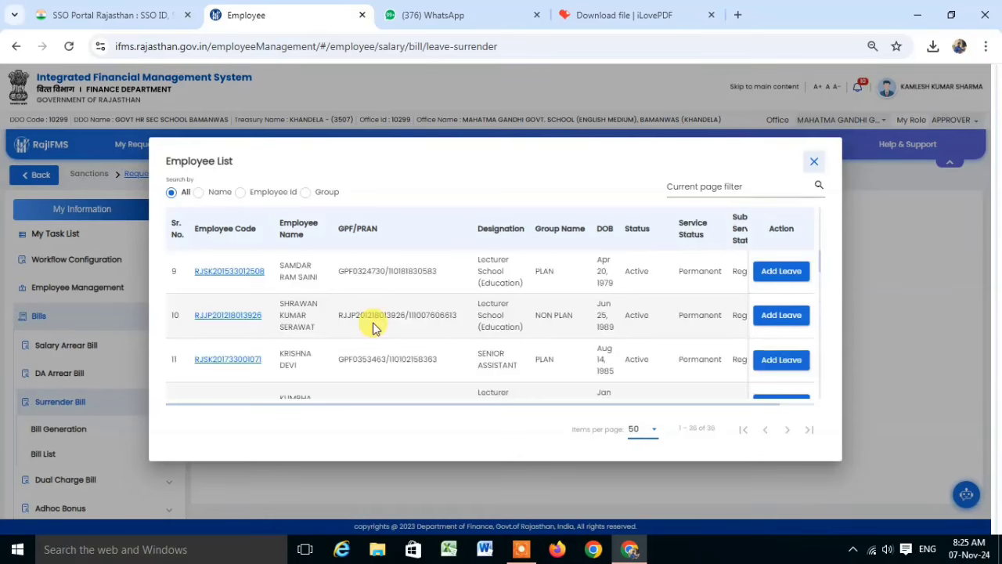
pyautogui.scroll(-8, 787, 327)
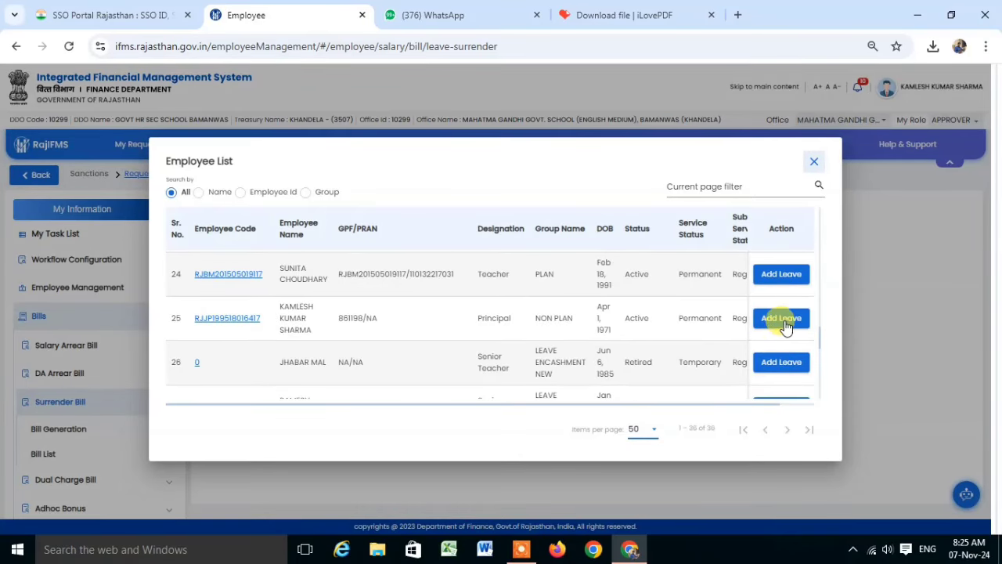
pyautogui.click(787, 323)
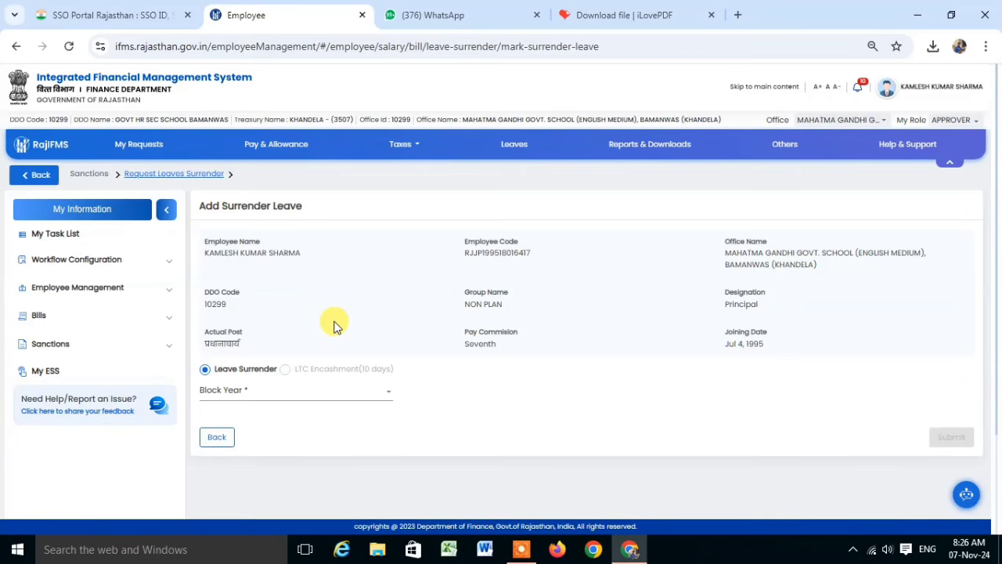
# Set the leave surrender's block year to 2024-25 and its apply date to 7/11/2024.
pyautogui.scroll(-1, 333, 325)
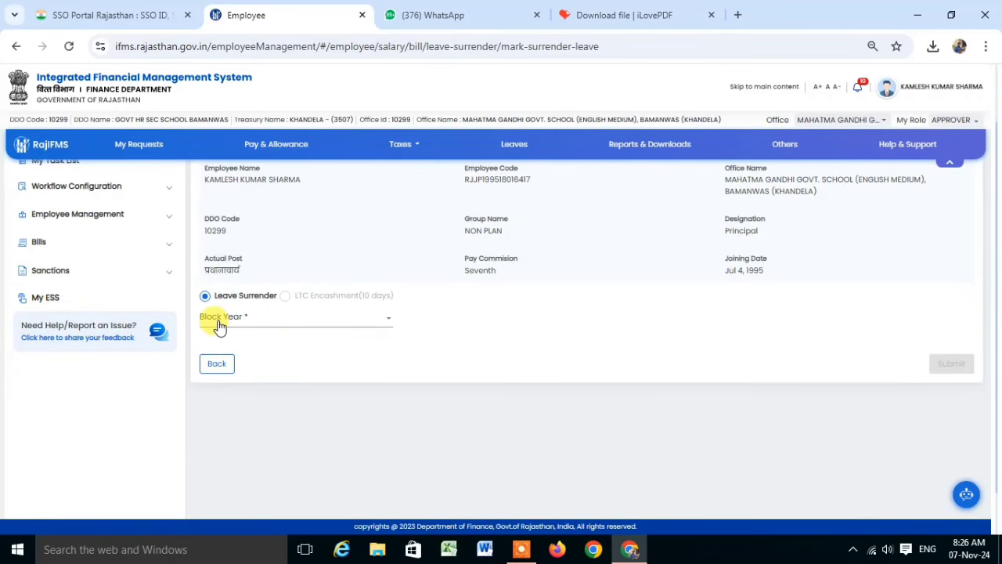
pyautogui.click(220, 323)
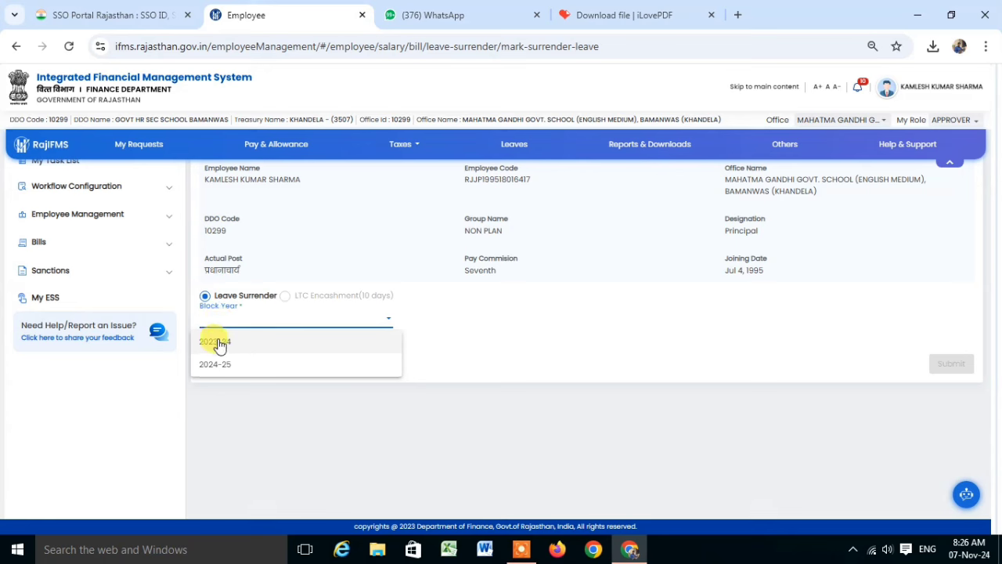
pyautogui.click(224, 366)
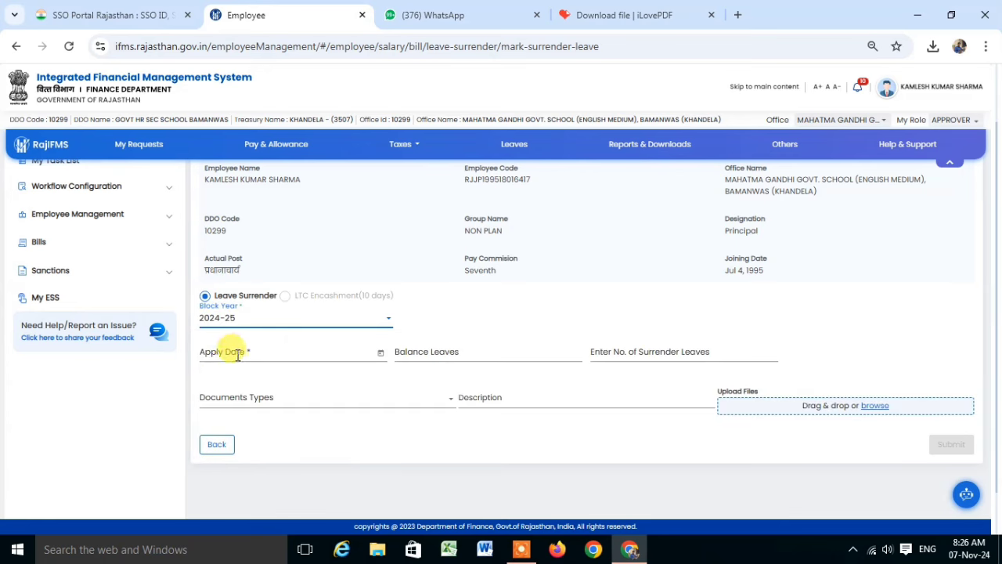
pyautogui.click(261, 353)
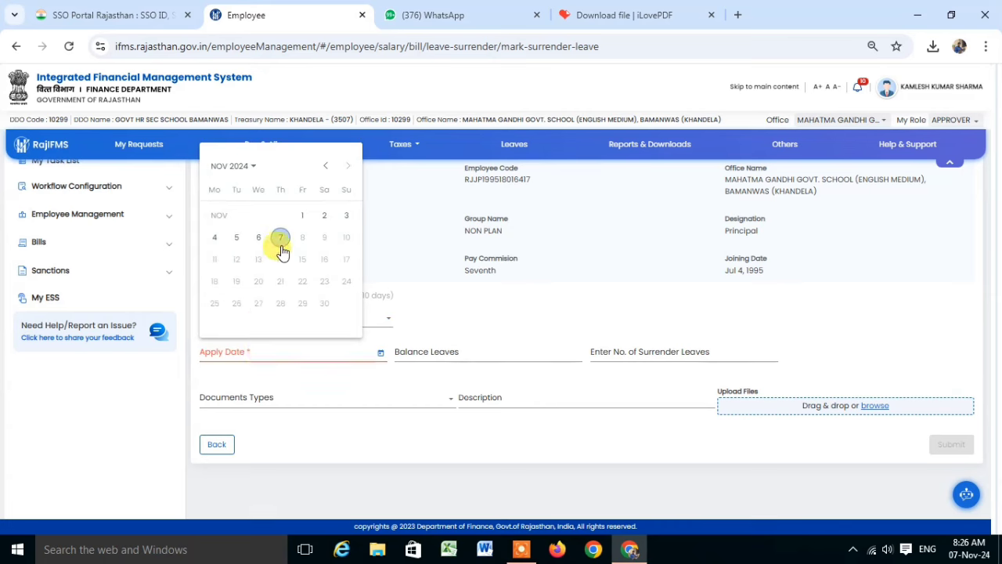
pyautogui.click(280, 238)
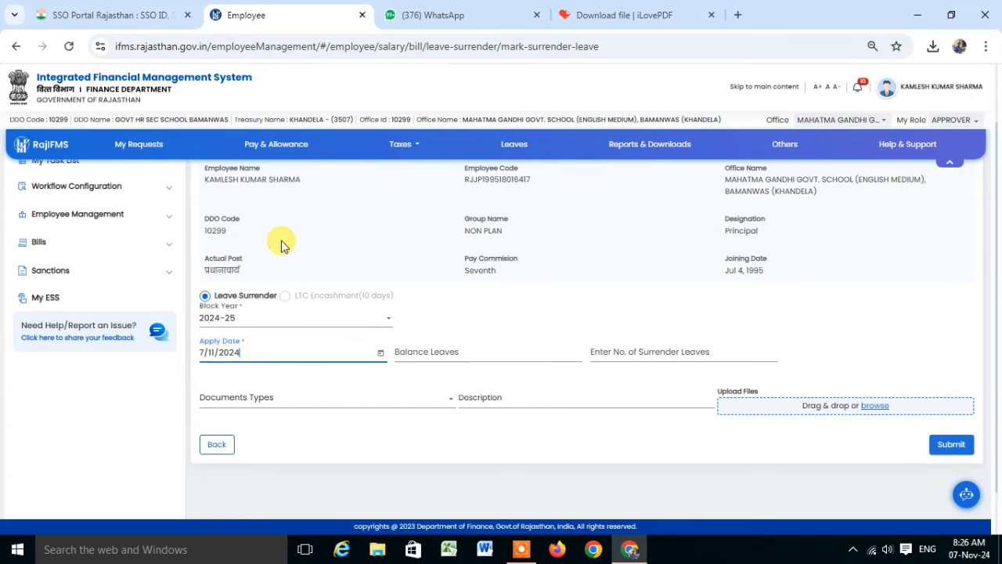
# Enter 274 as the balance leaves and 15 as the number of surrender leaves.
pyautogui.click(460, 351)
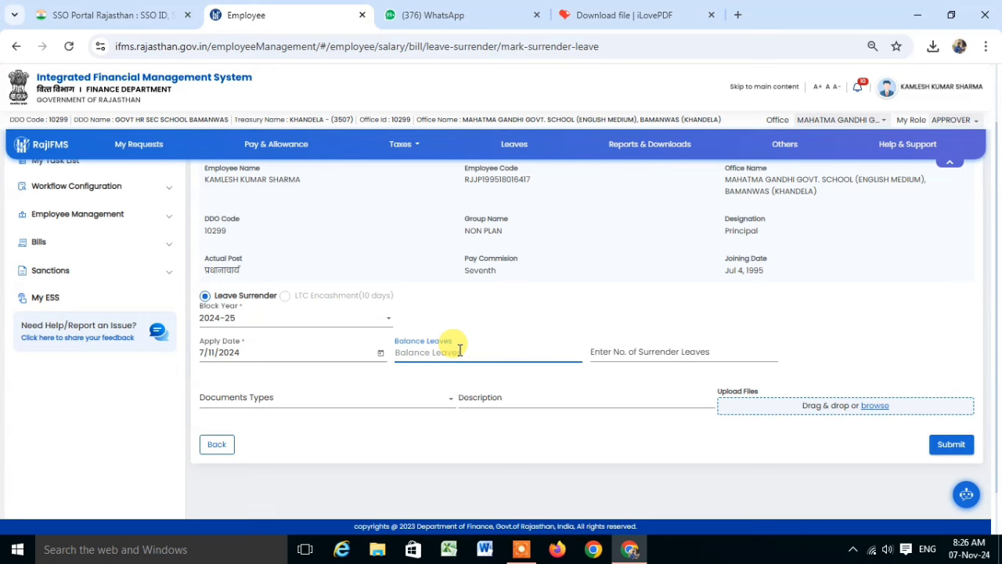
pyautogui.write('274')
pyautogui.click(463, 311)
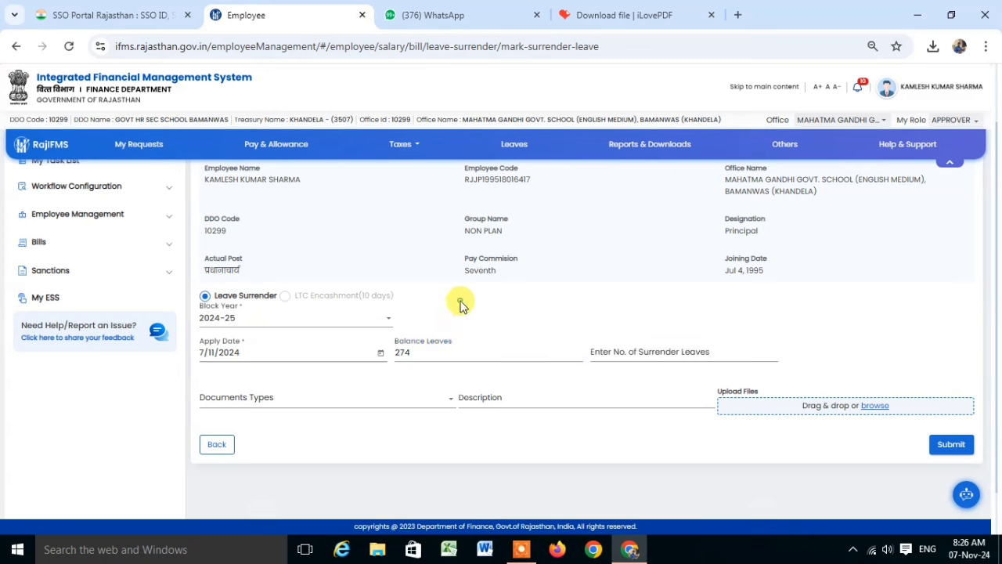
pyautogui.click(632, 348)
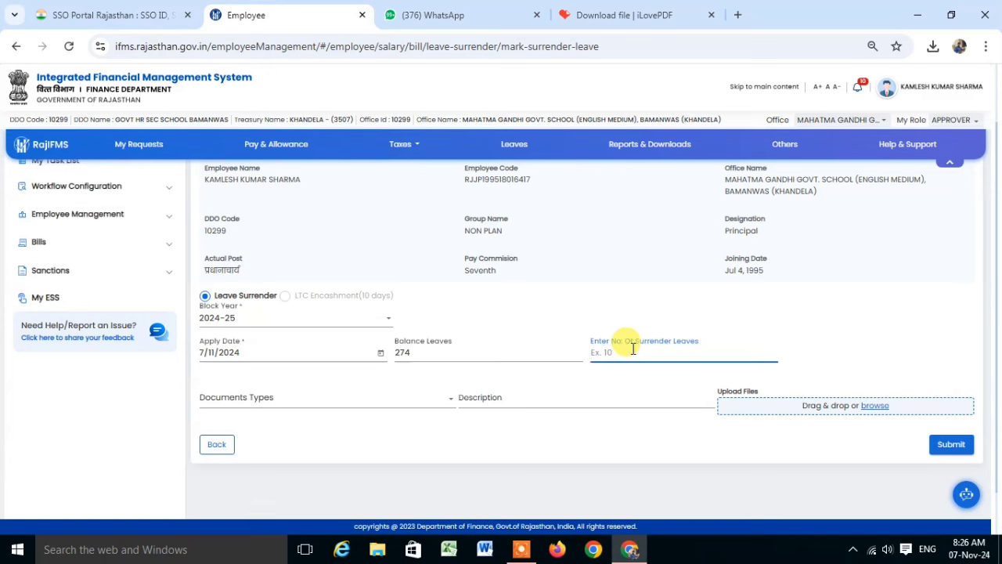
pyautogui.write('15')
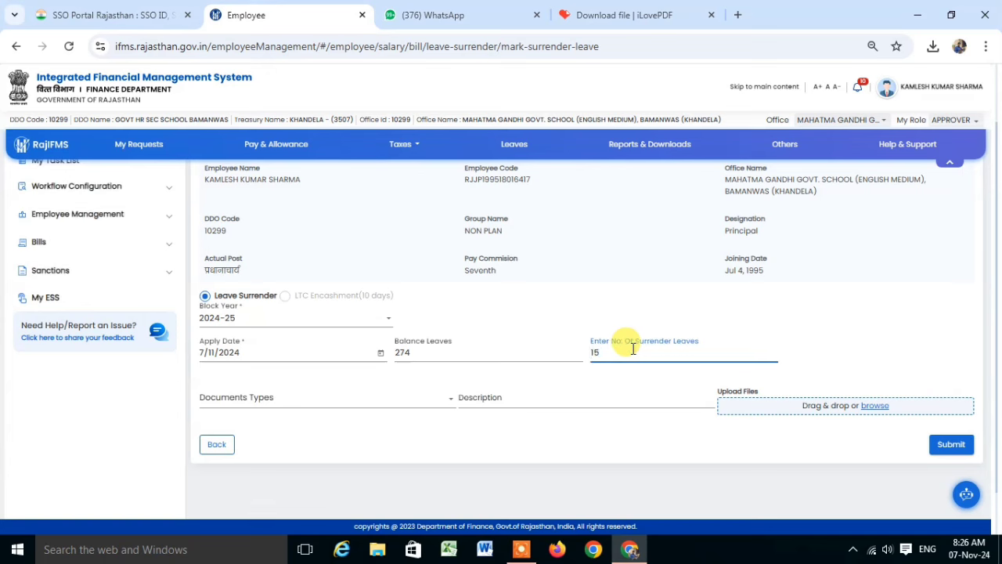
pyautogui.click(632, 296)
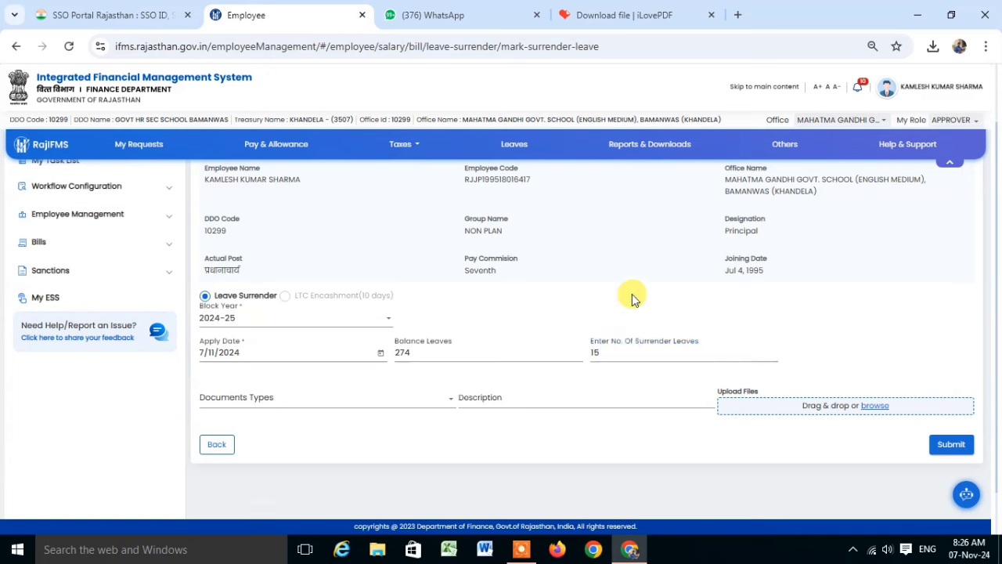
# Attach the desktop file "surrender np" as a Leave Surrender Sanction document with the description "order".
pyautogui.click(239, 402)
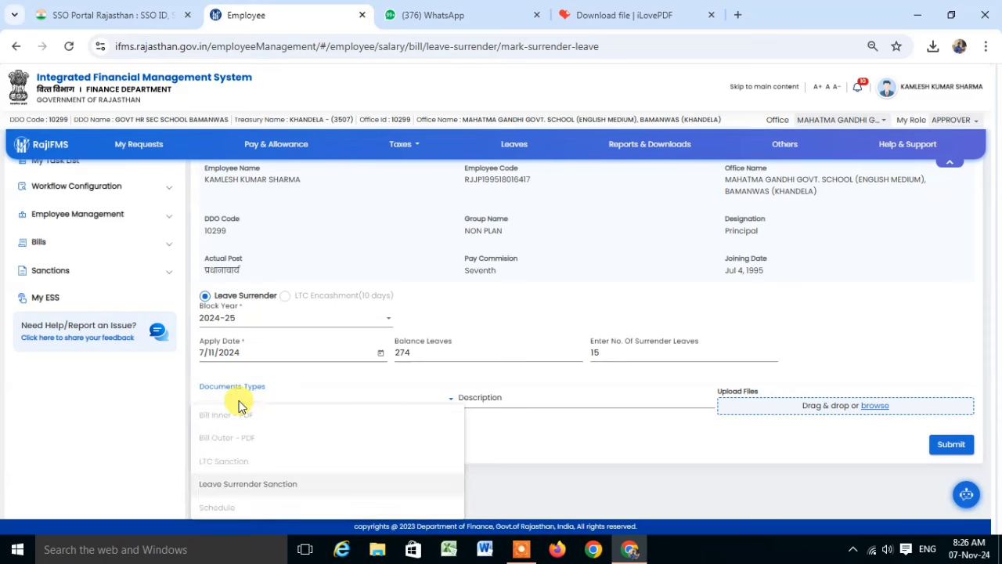
pyautogui.click(247, 485)
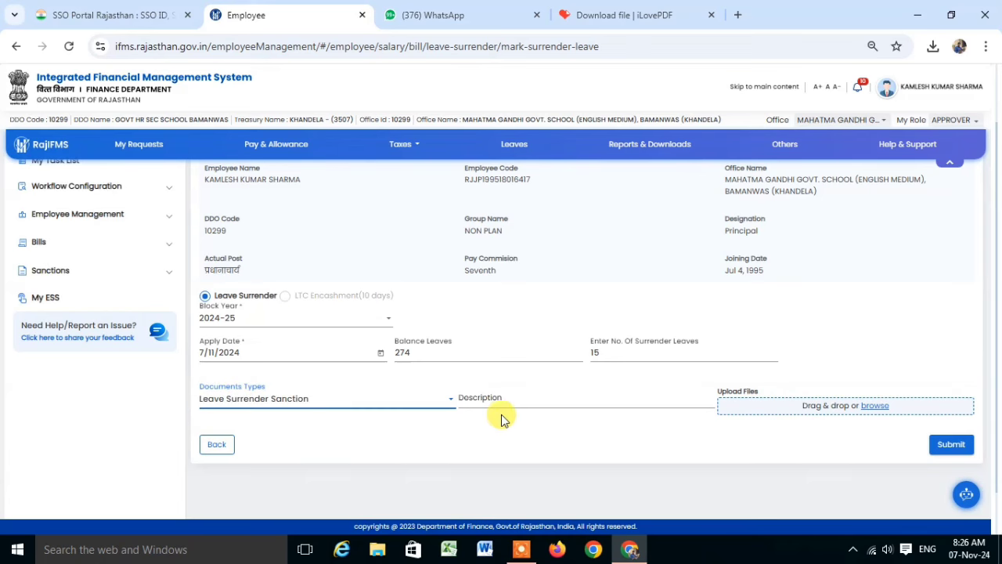
pyautogui.click(493, 398)
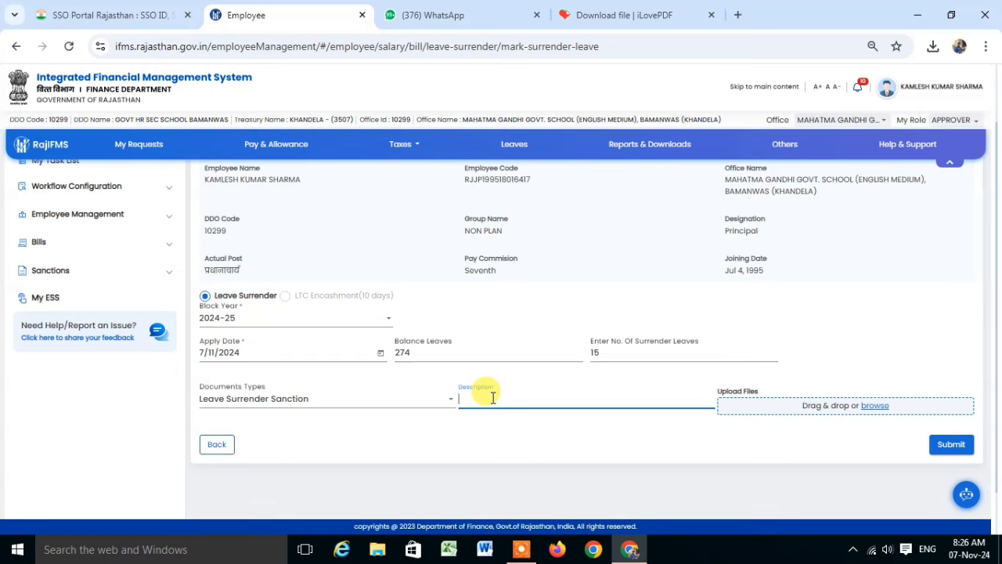
pyautogui.write('order')
pyautogui.click(875, 409)
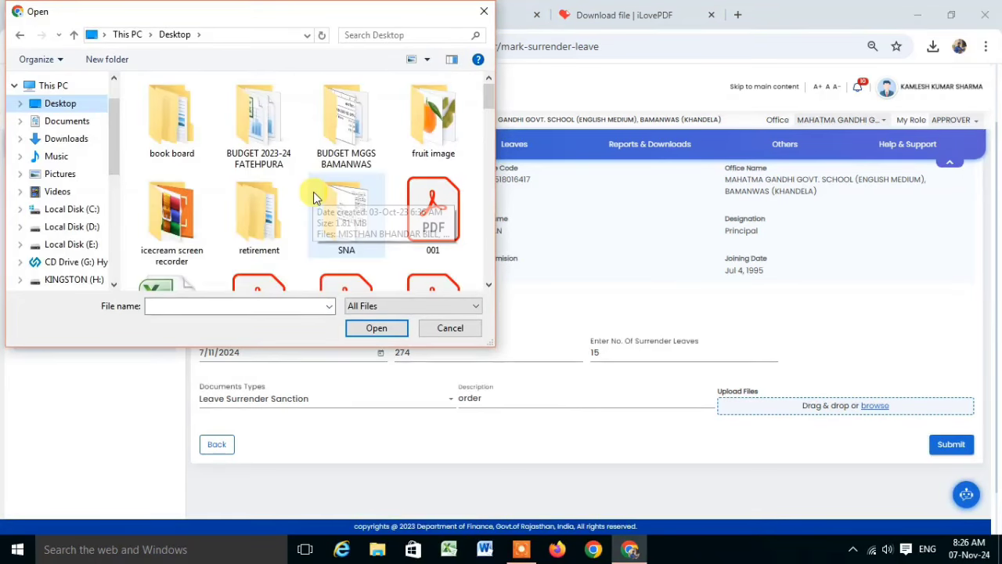
pyautogui.scroll(-2, 327, 196)
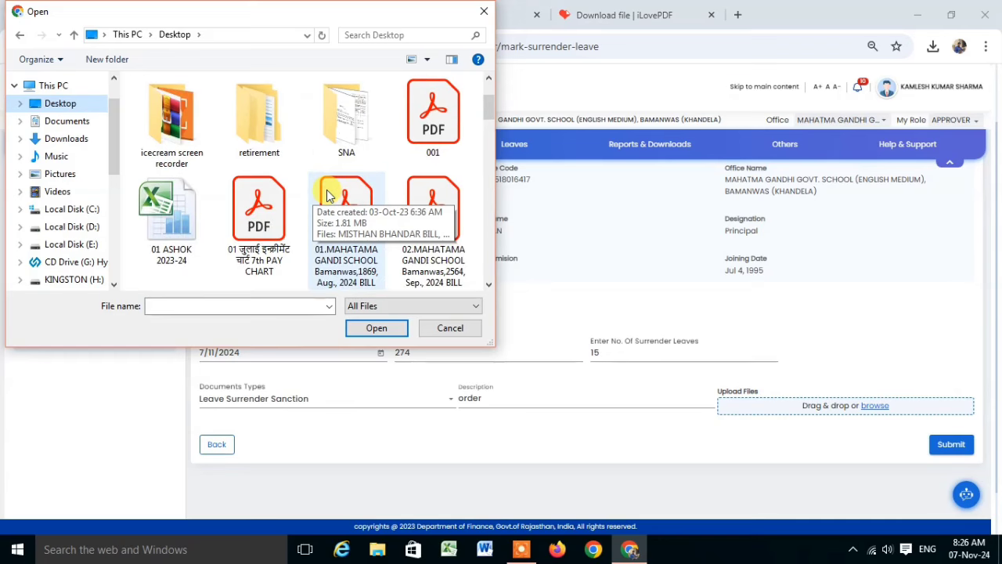
pyautogui.scroll(-5, 319, 205)
pyautogui.click(259, 231)
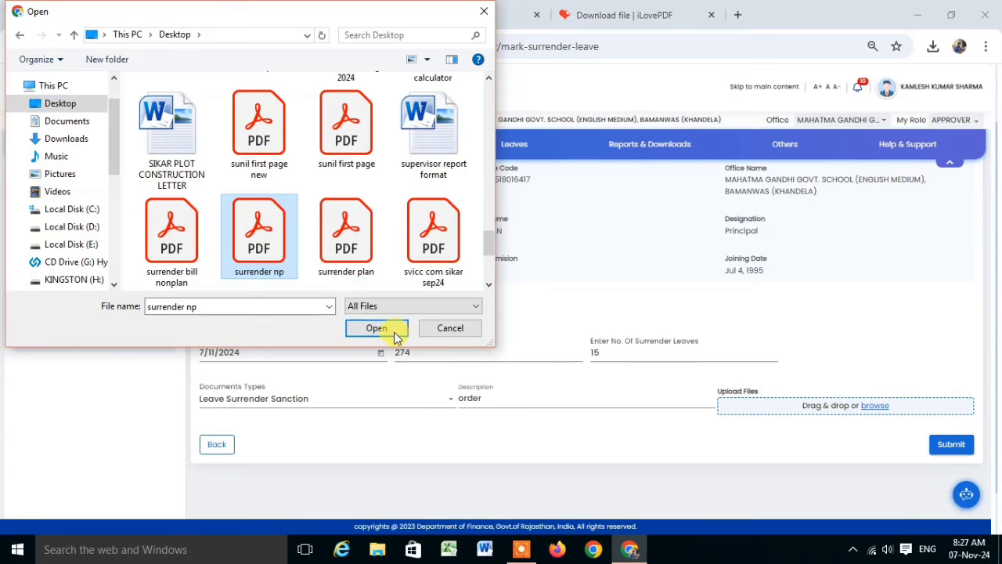
pyautogui.click(390, 330)
# Submit the surrender leave request, confirm the submission and dismiss the resulting message.
pyautogui.scroll(-1, 665, 392)
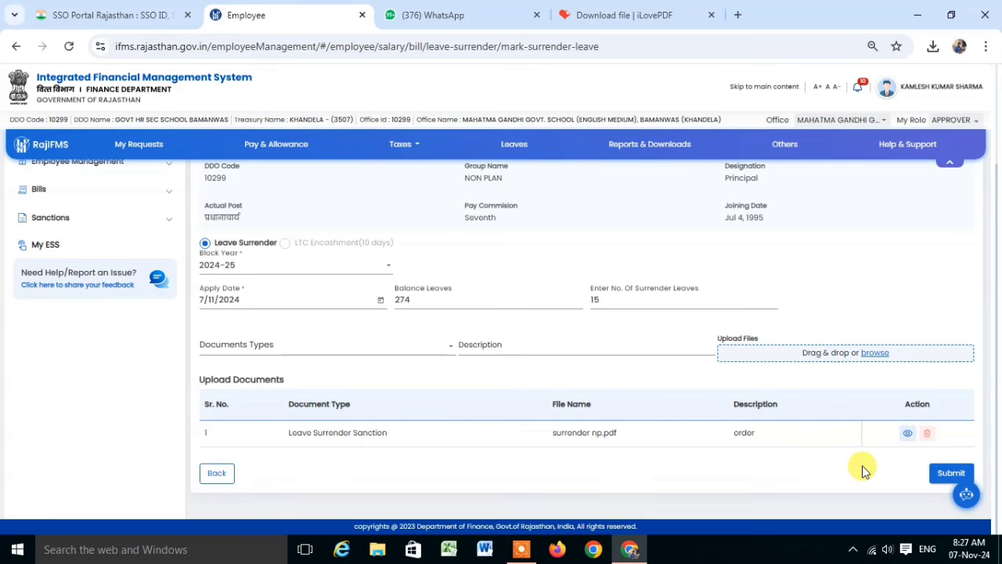
pyautogui.click(949, 473)
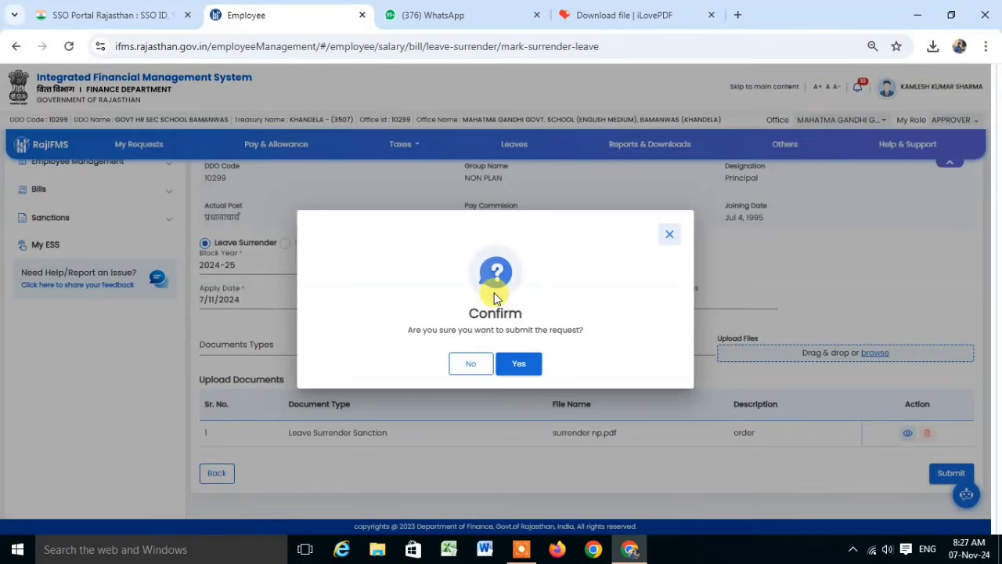
pyautogui.click(515, 365)
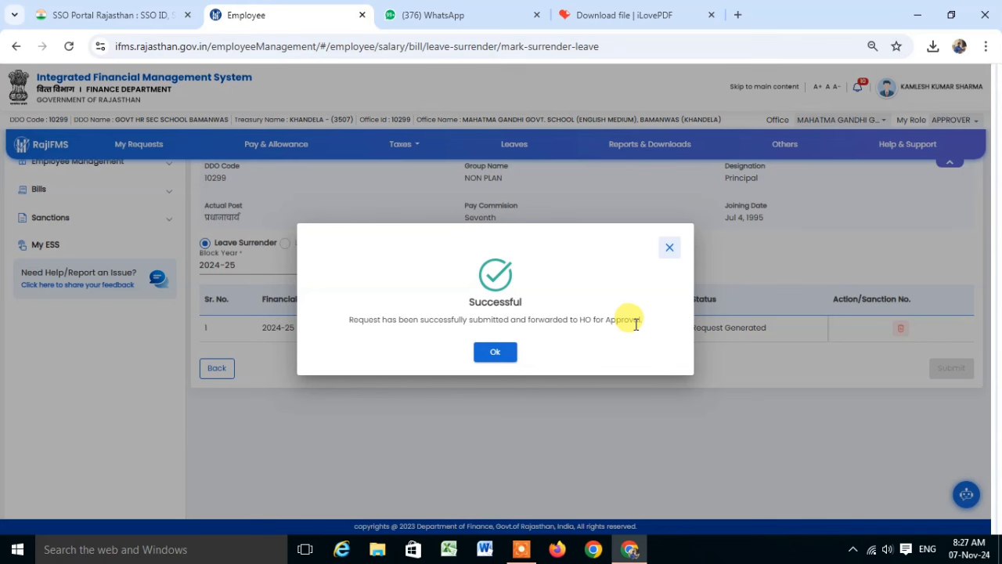
pyautogui.click(507, 353)
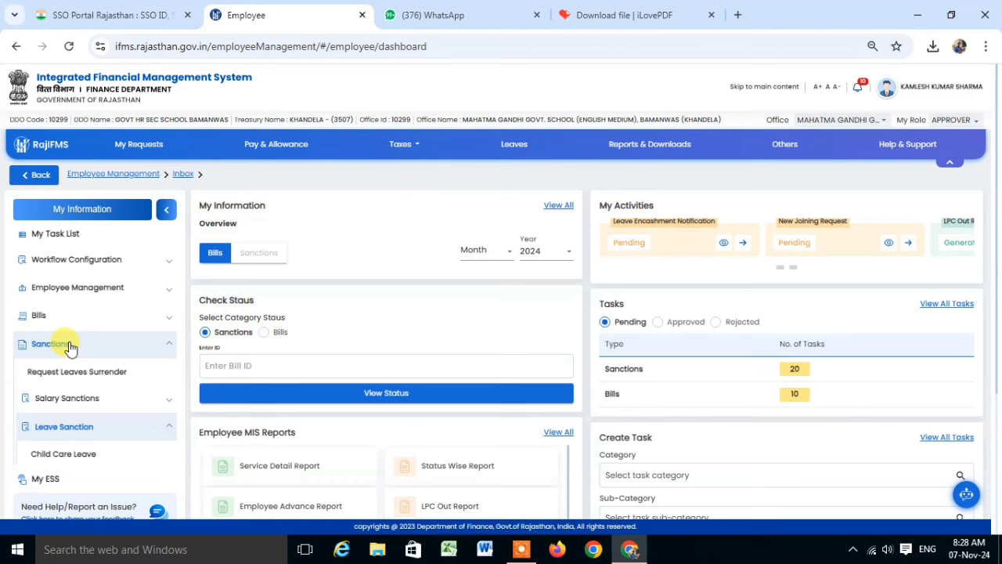
# Start a new surrender leave request for the NON PLAN Lecturer School (Education) employee at serial number 10 of the employee list.
pyautogui.click(44, 371)
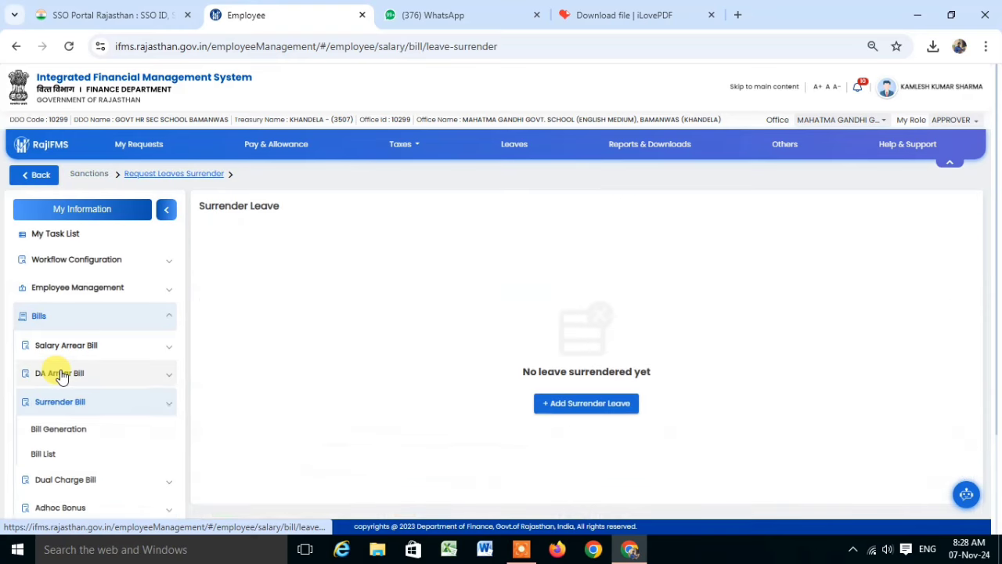
pyautogui.click(587, 405)
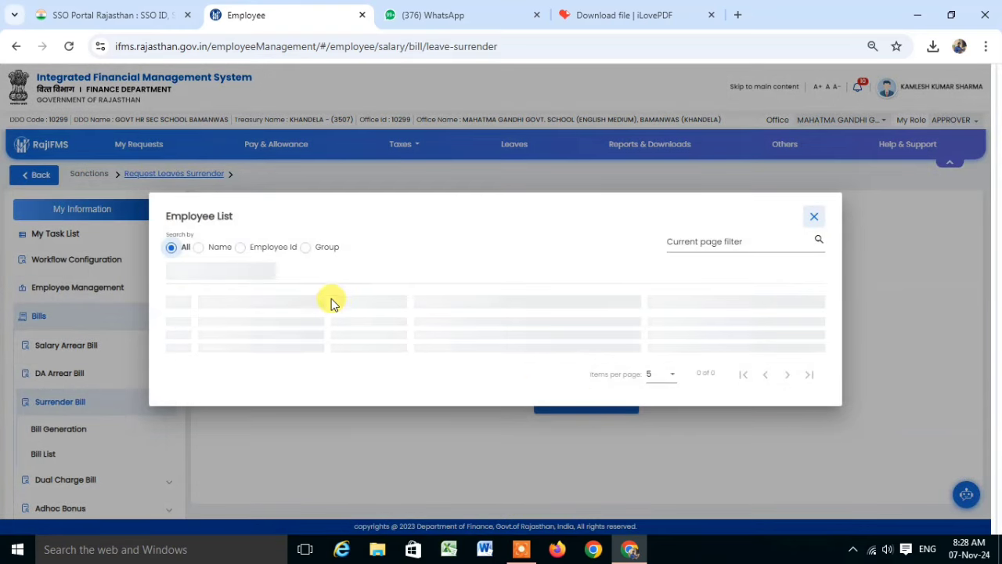
pyautogui.scroll(-5, 337, 313)
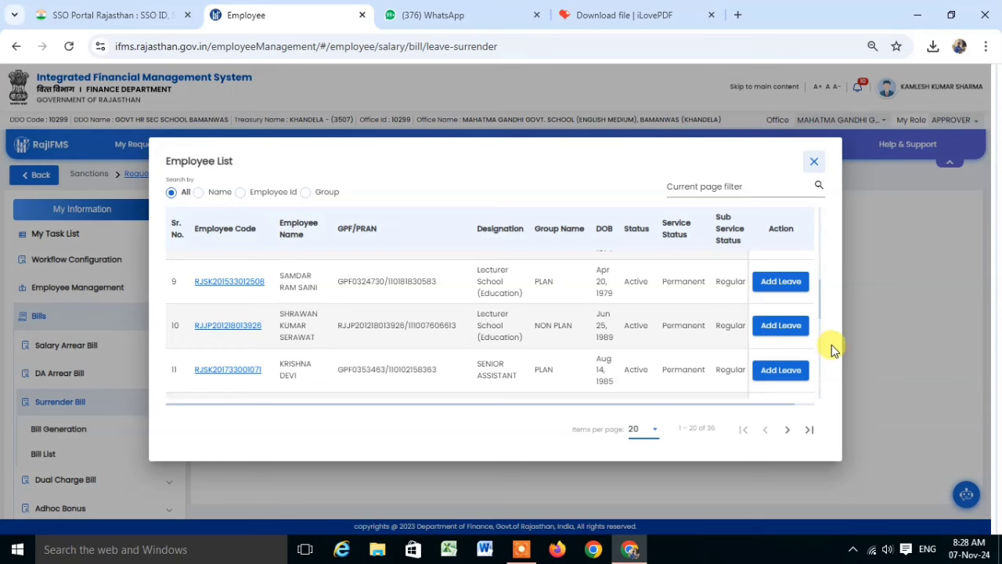
pyautogui.click(781, 325)
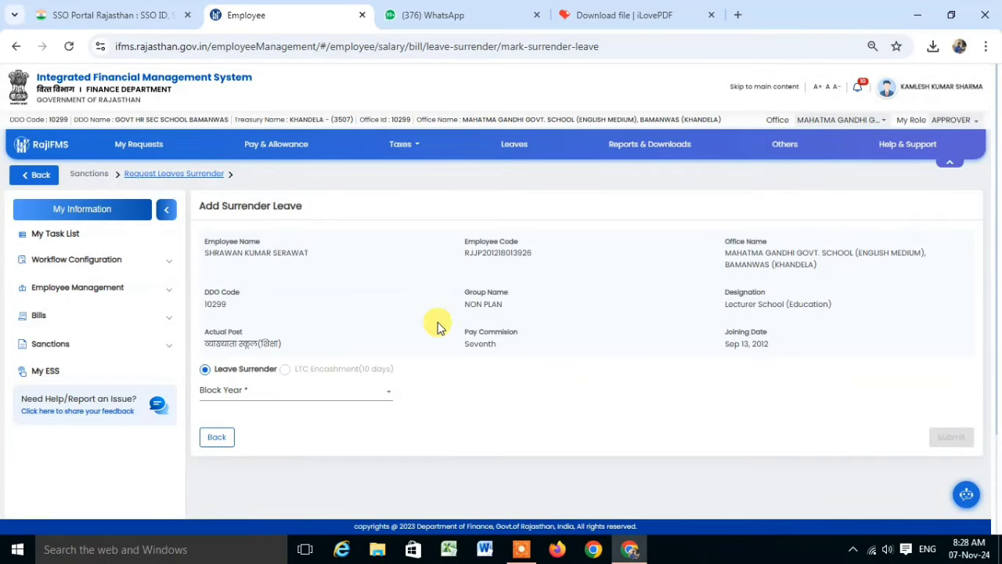
# Set the second employee's leave surrender to block year 2024-25 with apply date 7/11/2024.
pyautogui.scroll(-2, 391, 320)
pyautogui.click(231, 264)
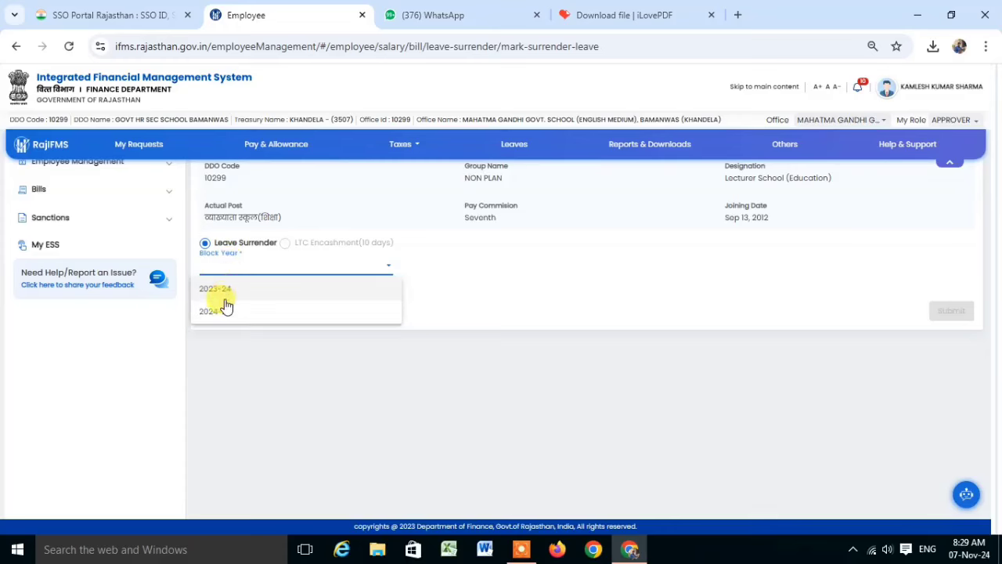
pyautogui.click(215, 312)
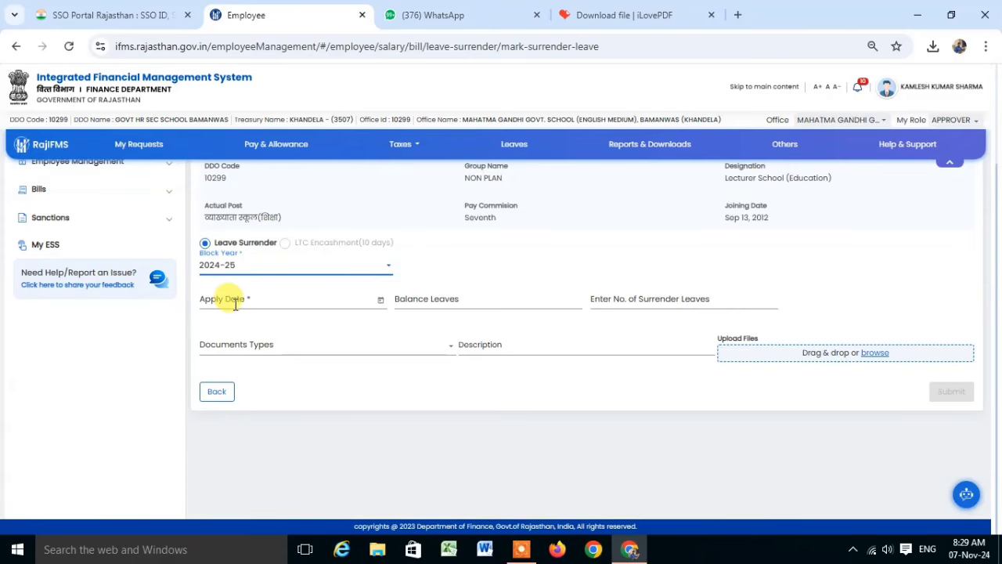
pyautogui.click(230, 301)
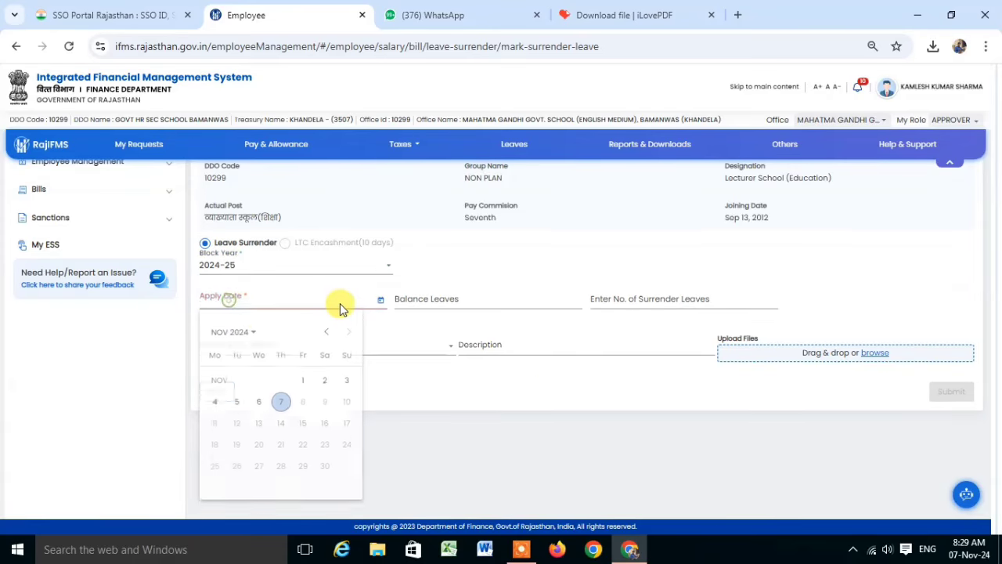
pyautogui.click(276, 404)
# Enter 34 as the balance leaves and 15 as the number of surrender leaves.
pyautogui.click(479, 299)
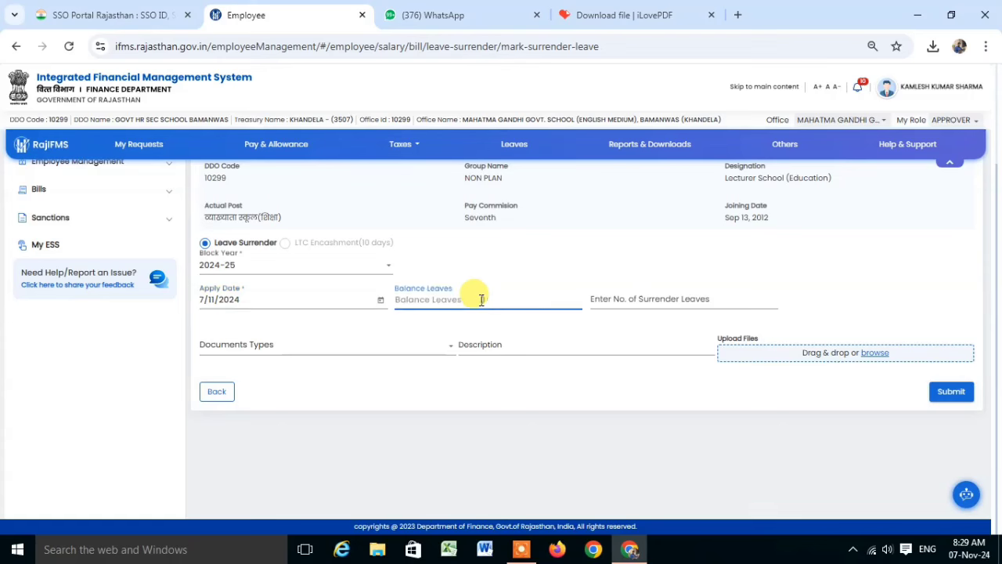
pyautogui.write('34')
pyautogui.click(683, 304)
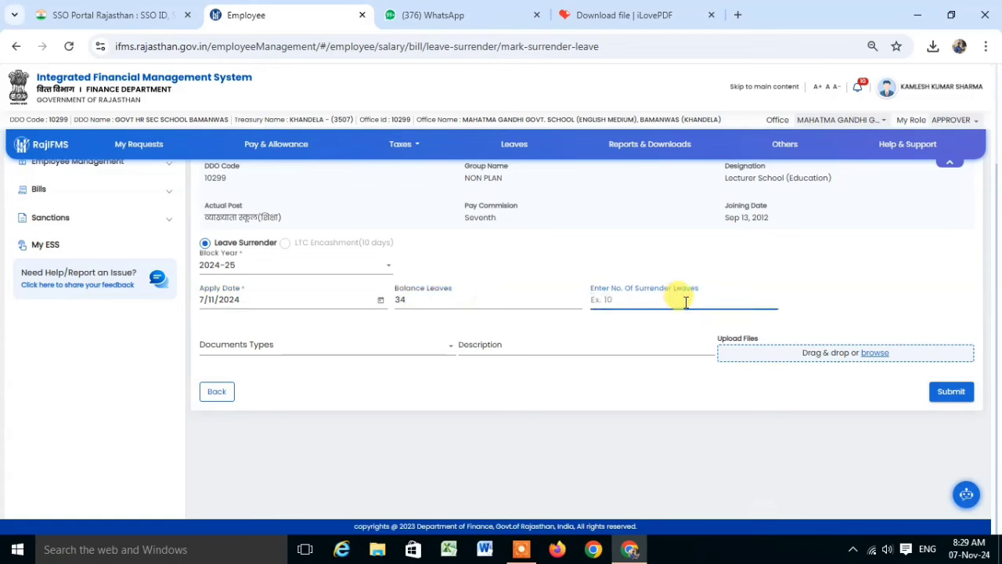
pyautogui.write('15')
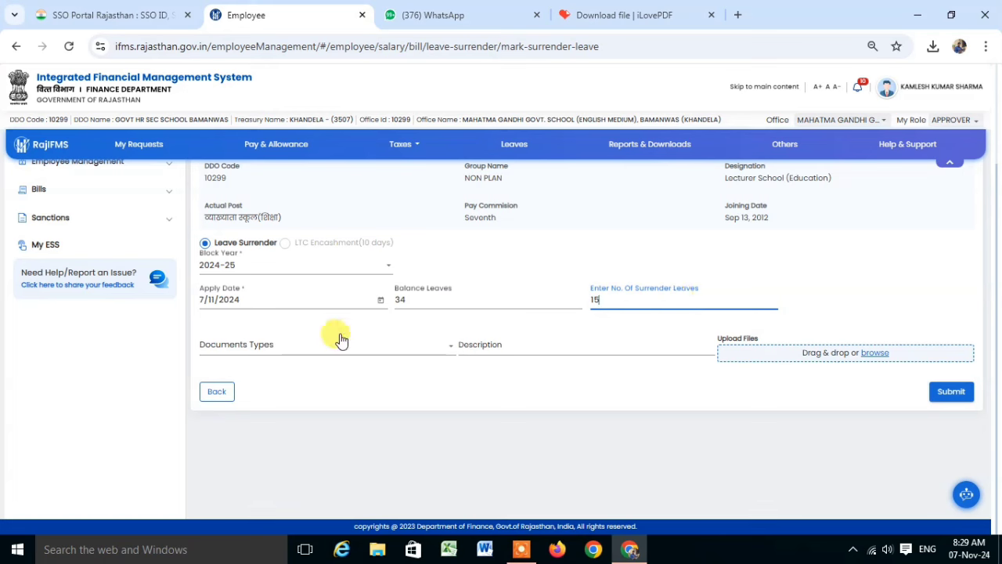
# Attach the desktop file "surrender np" to the second employee's request as a Leave Surrender Sanction document described as "order".
pyautogui.click(229, 348)
pyautogui.click(233, 433)
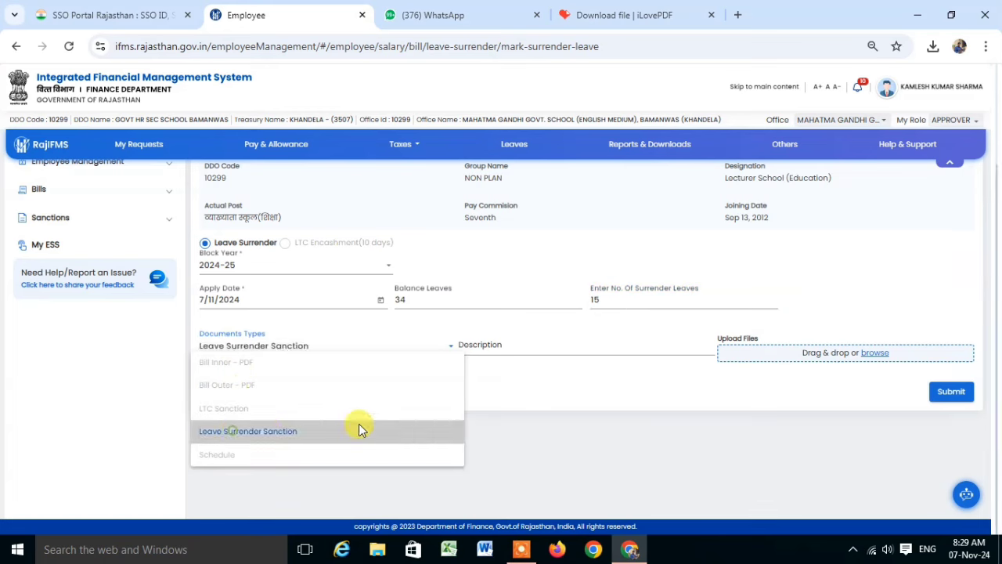
pyautogui.click(520, 343)
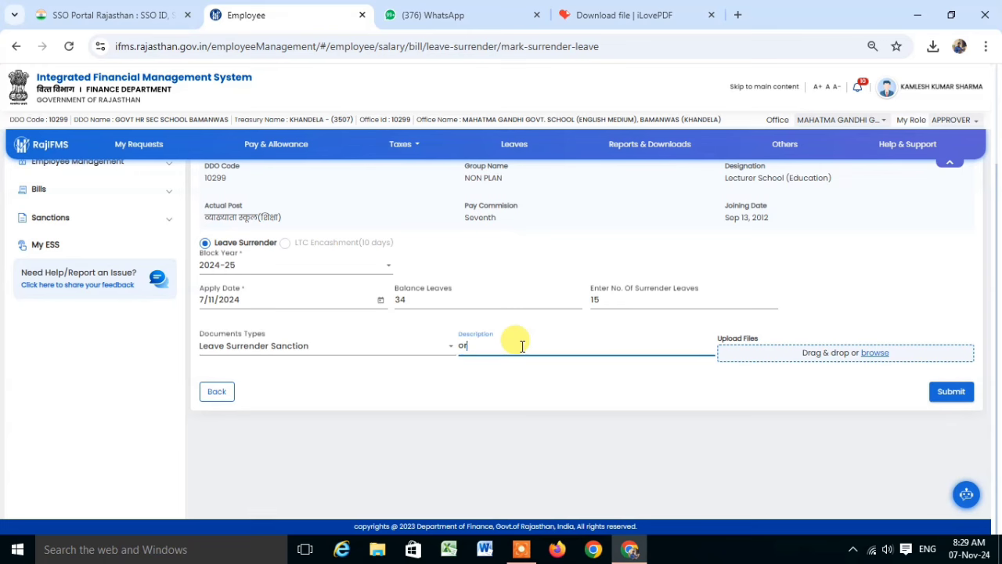
pyautogui.click(872, 354)
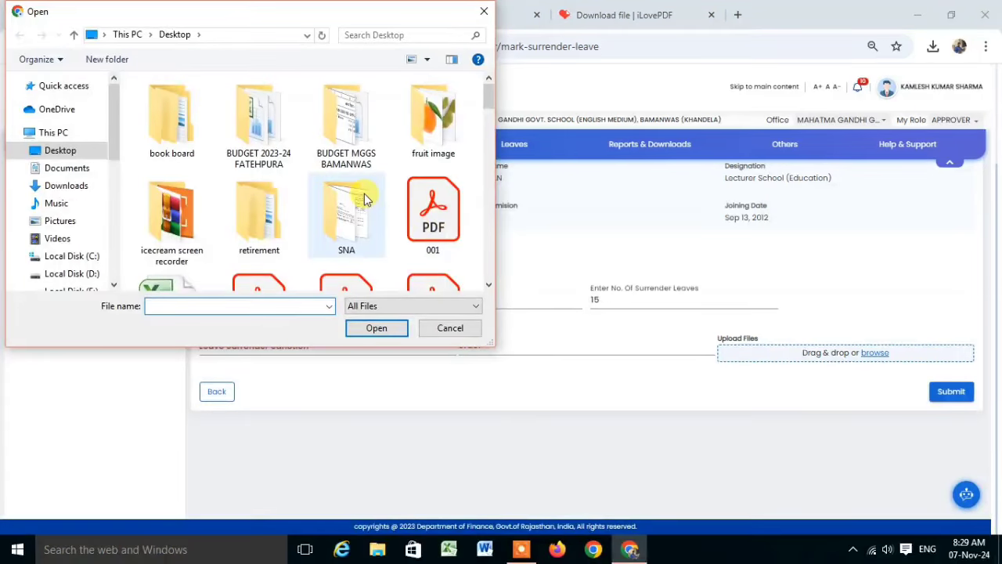
pyautogui.scroll(-10, 317, 188)
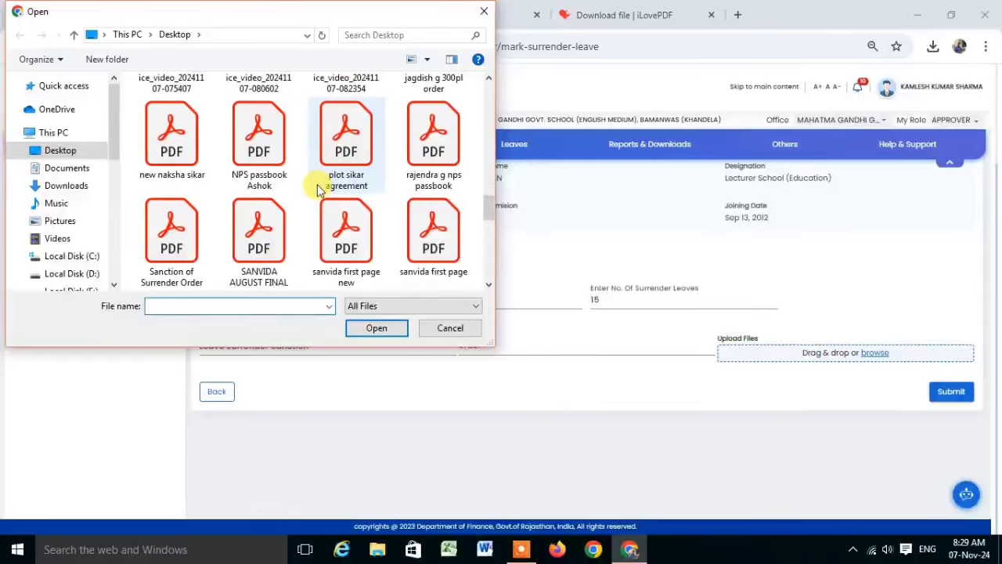
pyautogui.click(344, 149)
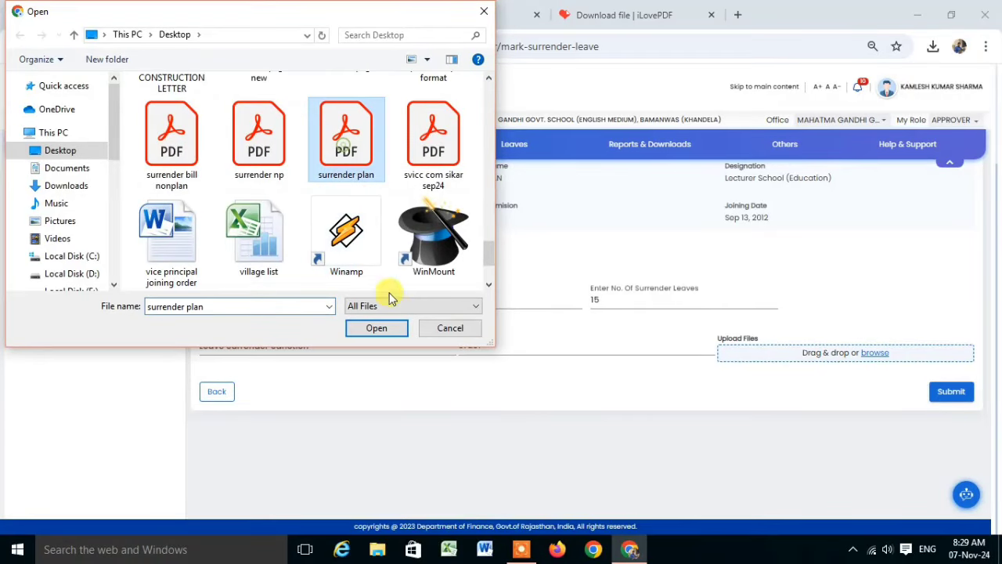
pyautogui.click(252, 139)
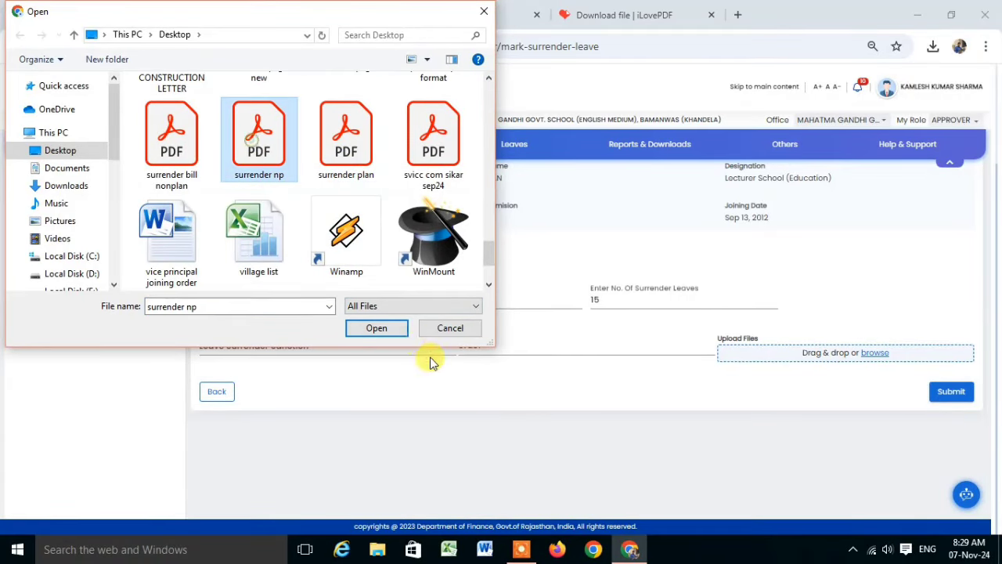
pyautogui.click(406, 335)
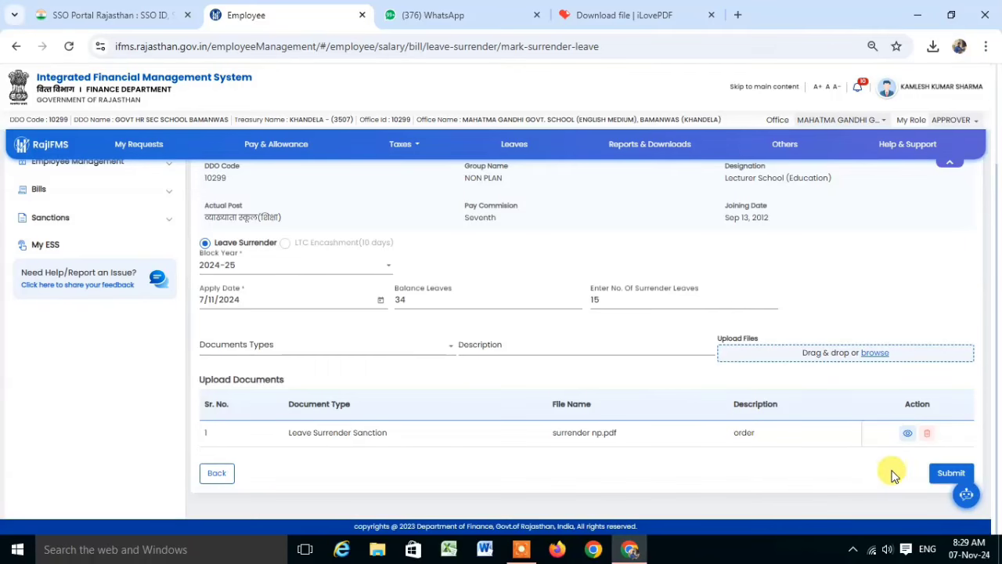
# Submit the second employee's surrender leave request, confirm the submission and dismiss the resulting message.
pyautogui.click(932, 475)
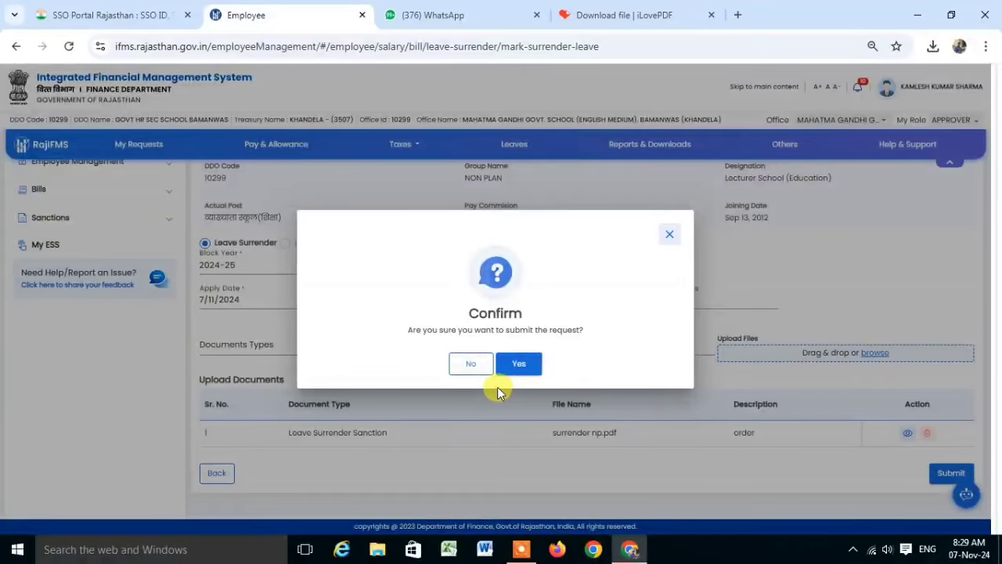
pyautogui.click(519, 365)
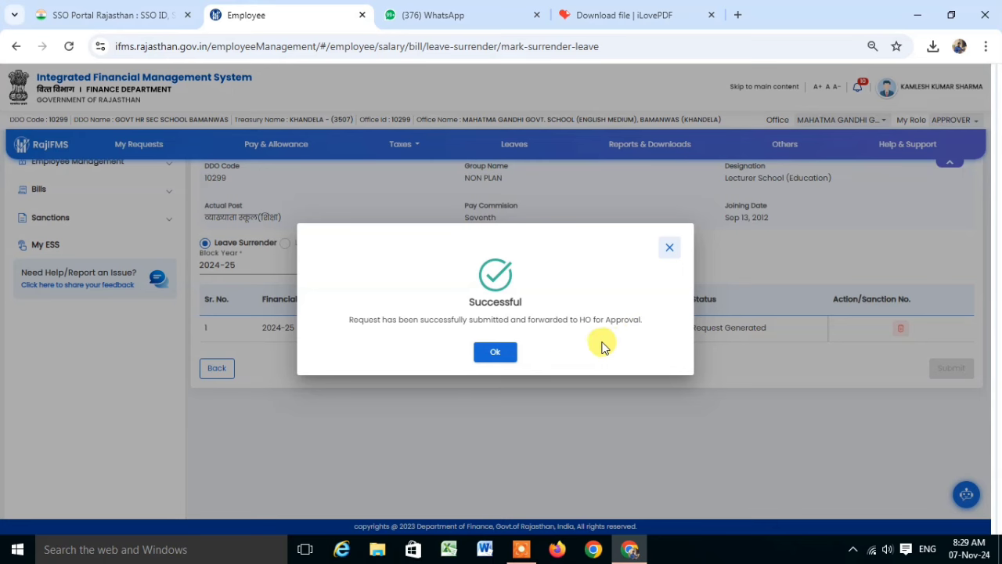
pyautogui.click(493, 354)
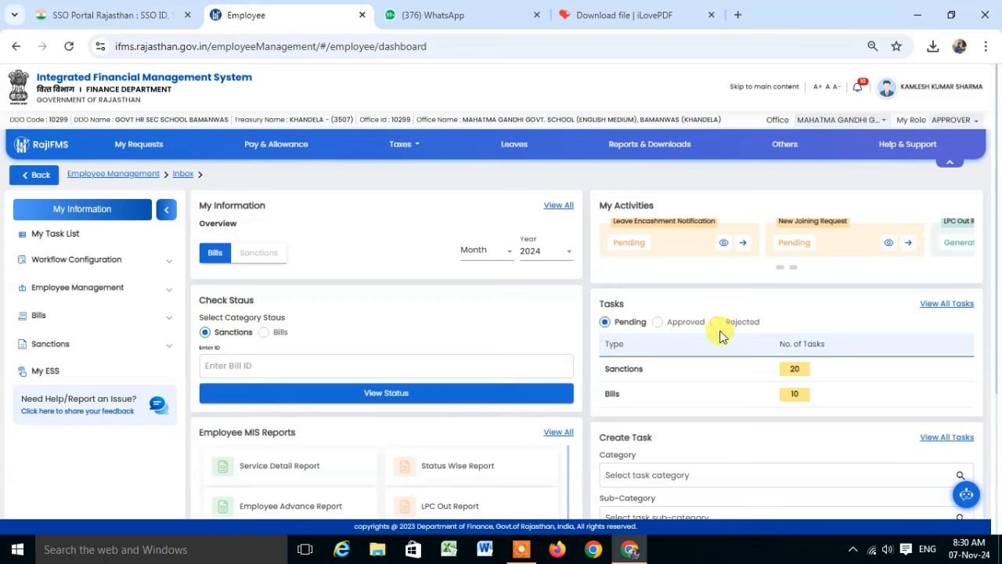
# Switch to the HO role of Desk 1 in the workspace and open Employee Management.
pyautogui.click(887, 91)
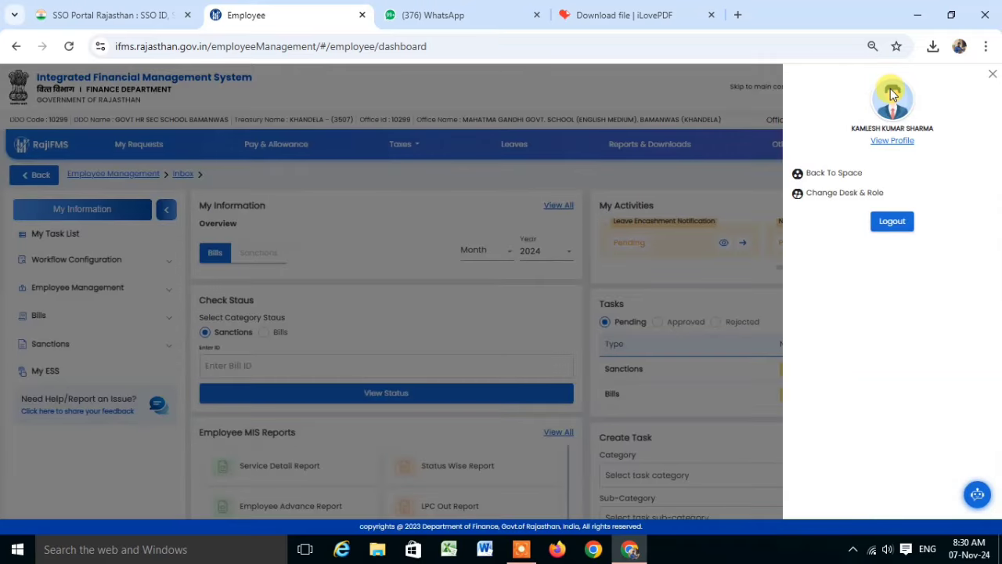
pyautogui.click(855, 196)
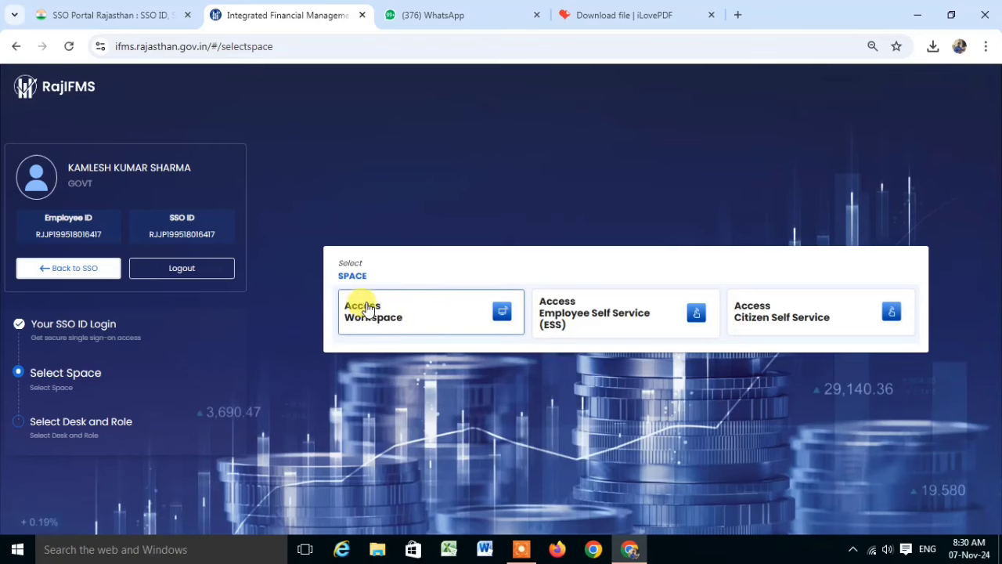
pyautogui.click(432, 320)
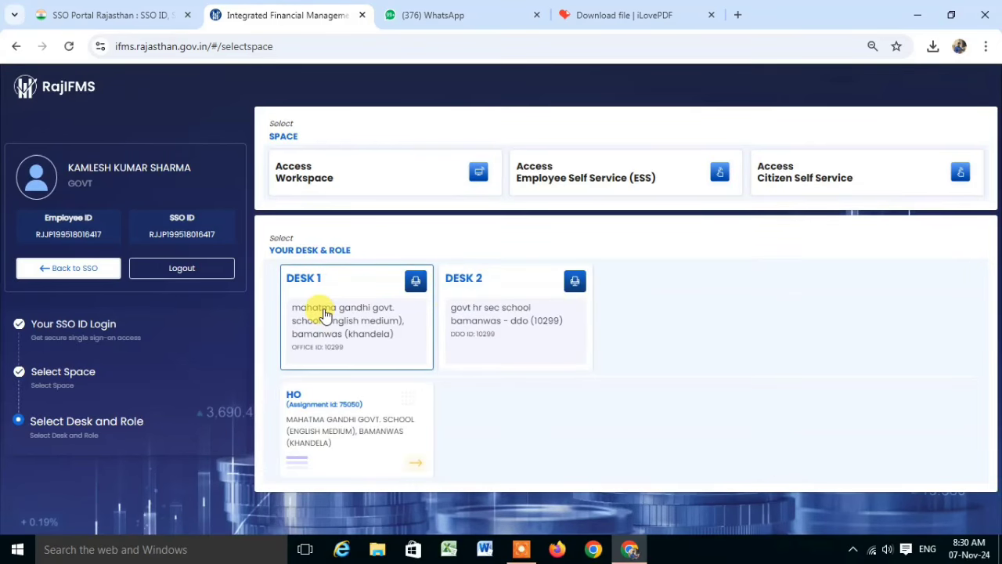
pyautogui.click(336, 437)
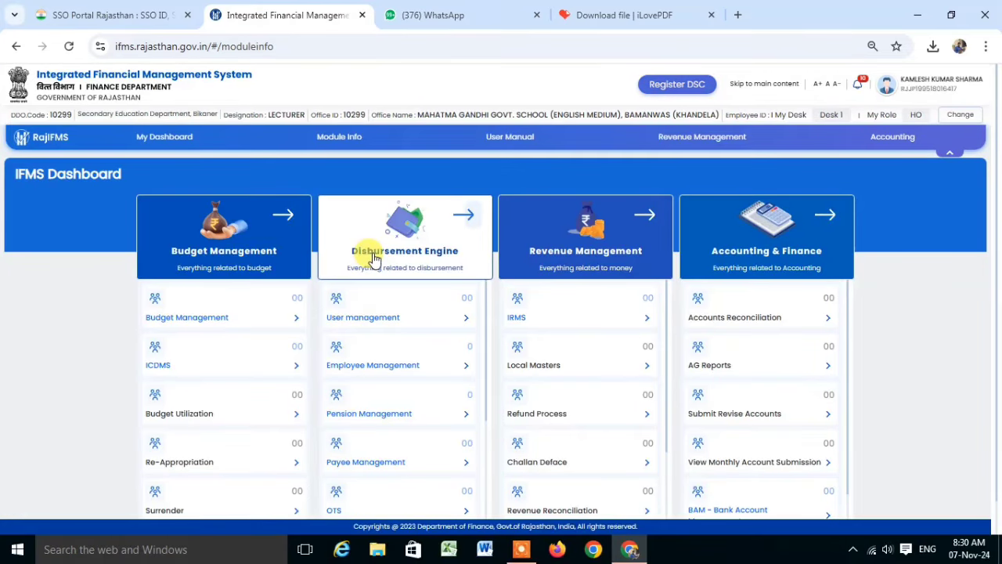
pyautogui.click(376, 364)
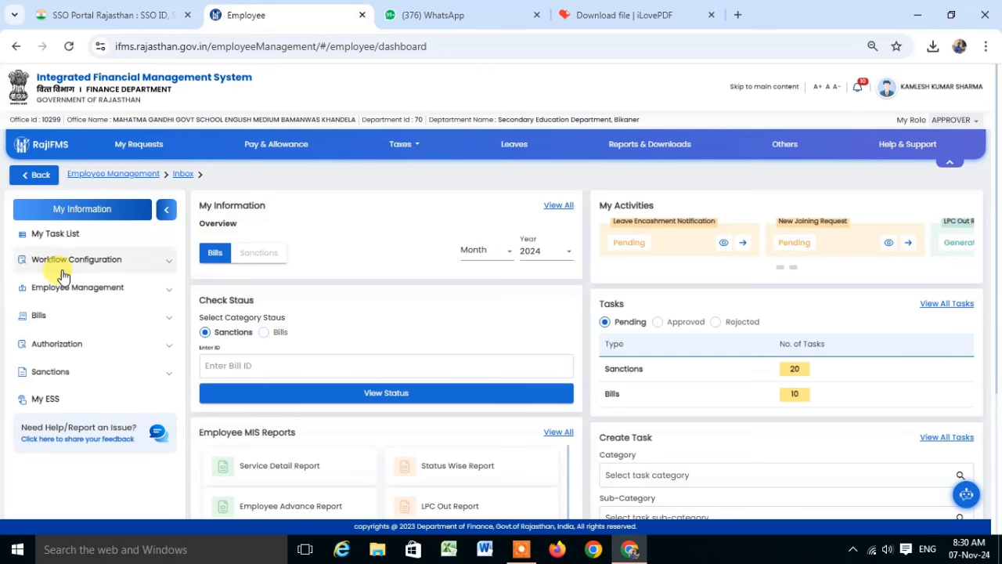
# Open the Leave Surrender Requests under Sanctions and verify the leave details of the request with 34 balance leaves.
pyautogui.click(46, 373)
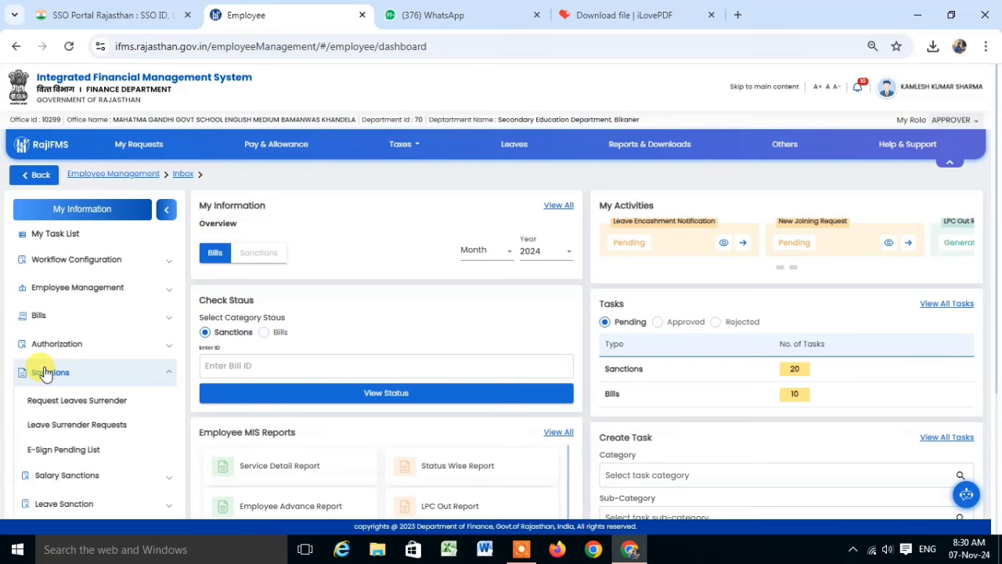
pyautogui.click(35, 427)
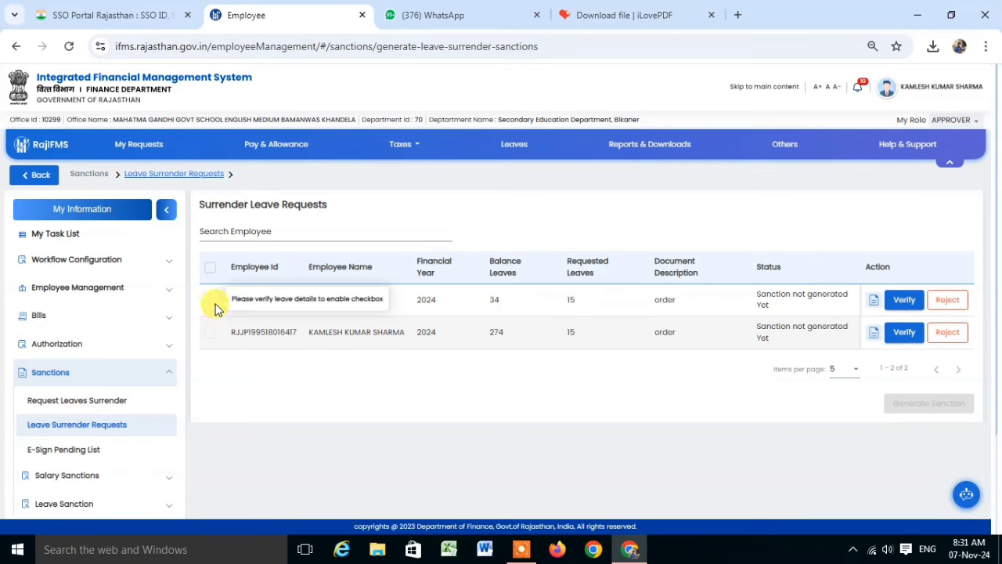
pyautogui.click(904, 300)
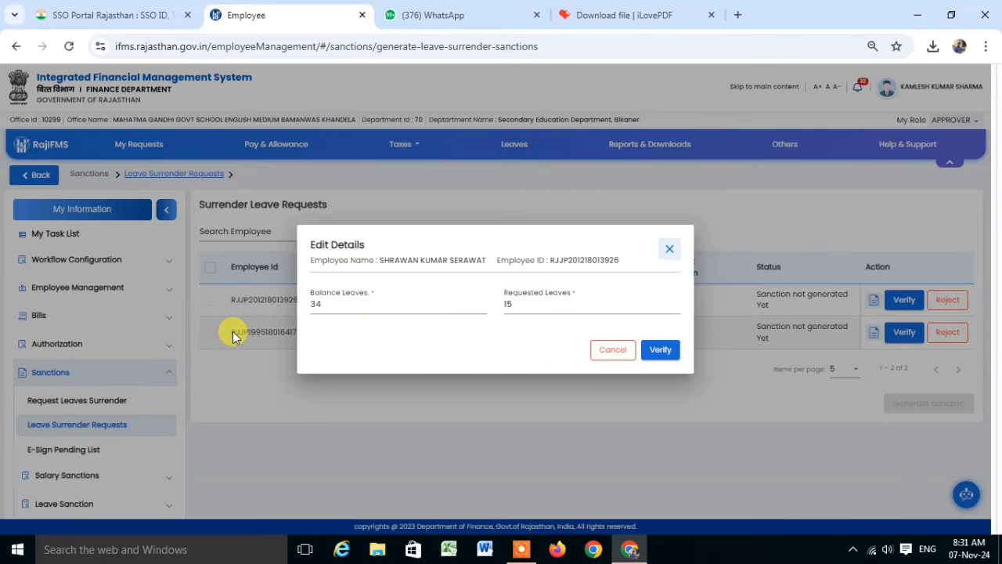
pyautogui.click(660, 352)
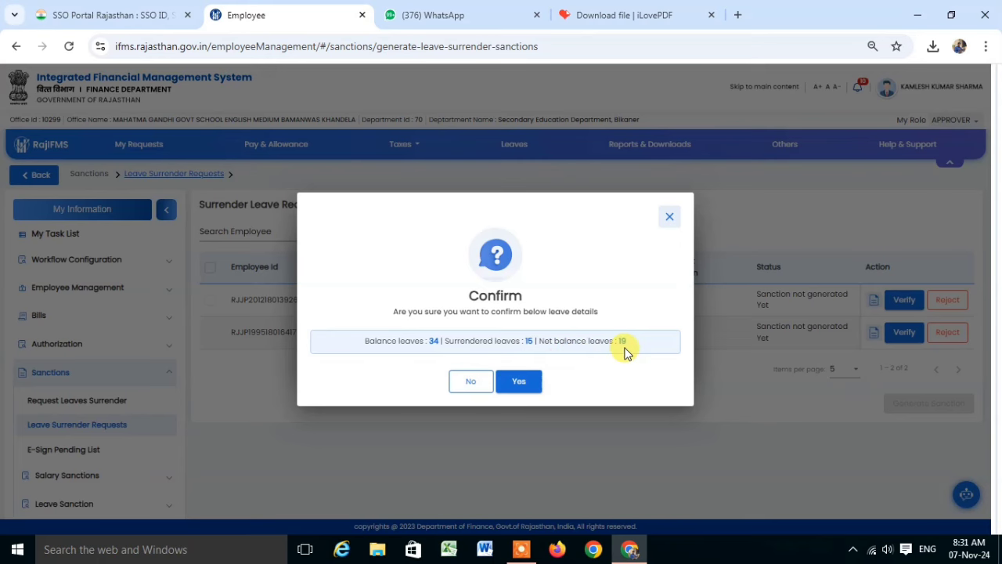
pyautogui.click(518, 381)
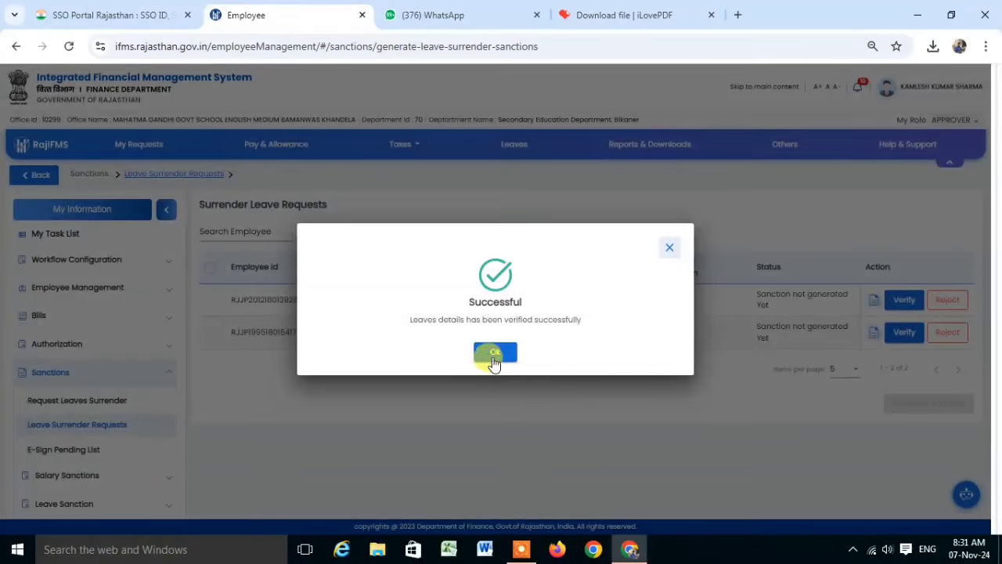
pyautogui.click(493, 354)
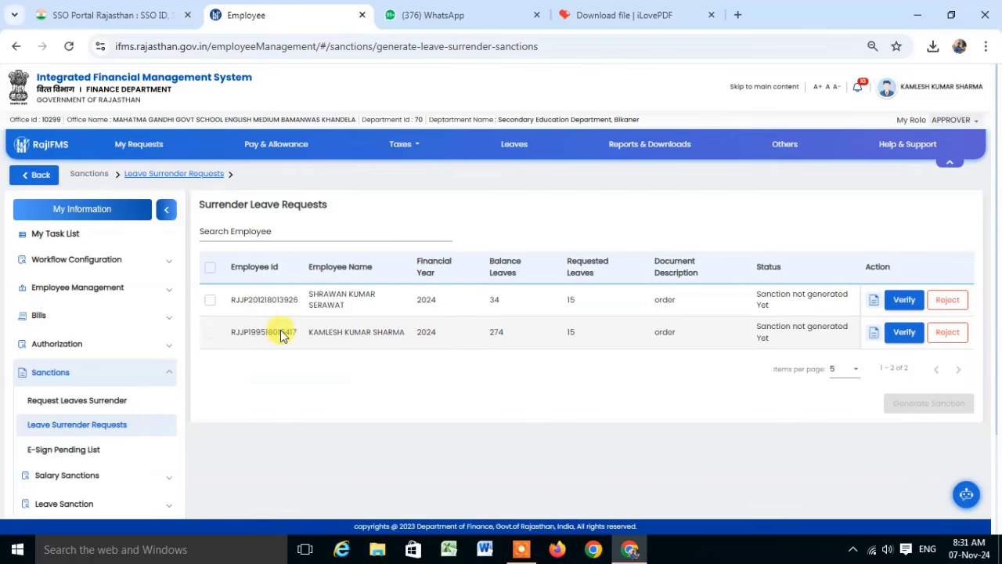
# Verify and confirm the leave details of the surrender request with 274 balance leaves.
pyautogui.click(903, 335)
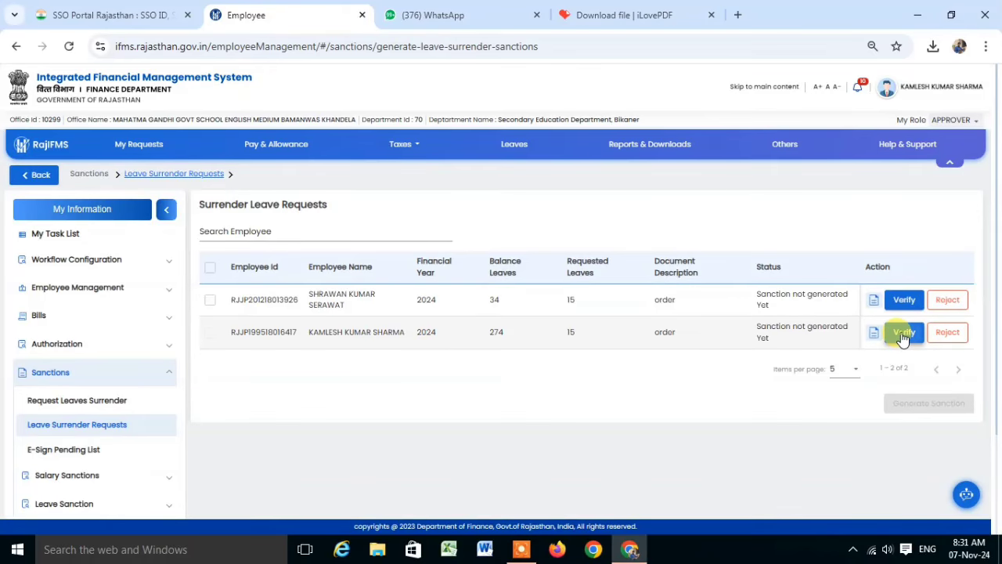
pyautogui.click(669, 352)
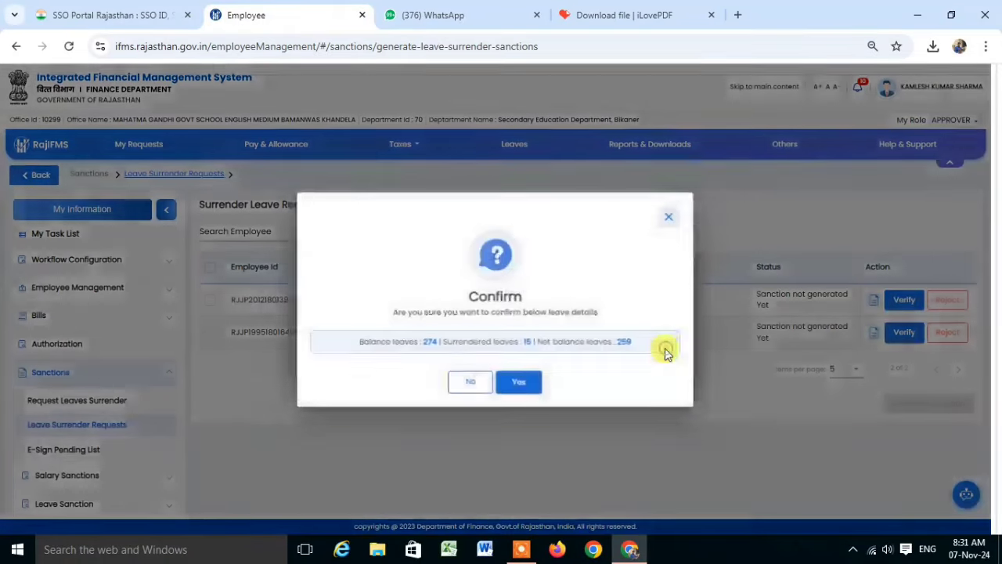
pyautogui.click(519, 384)
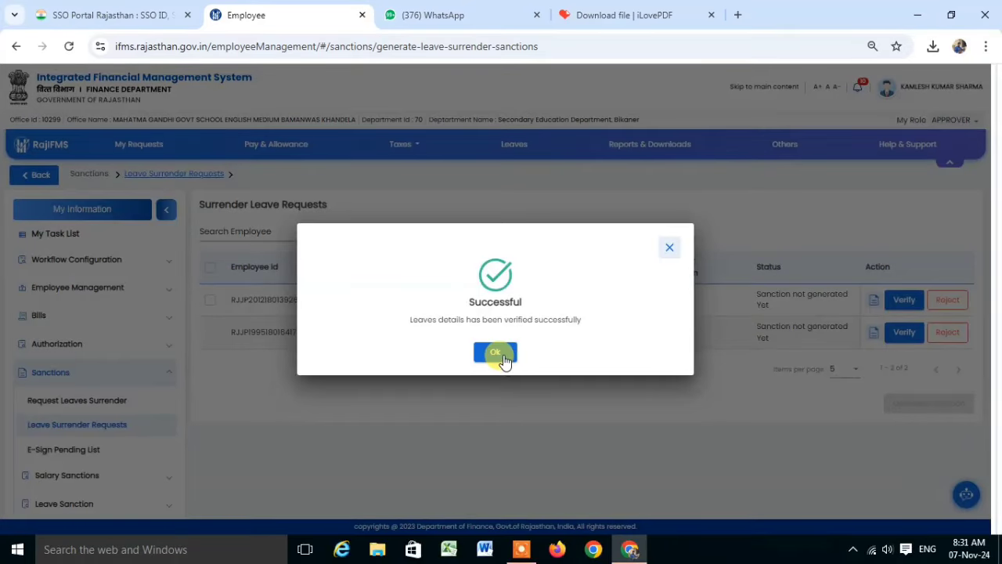
pyautogui.click(503, 357)
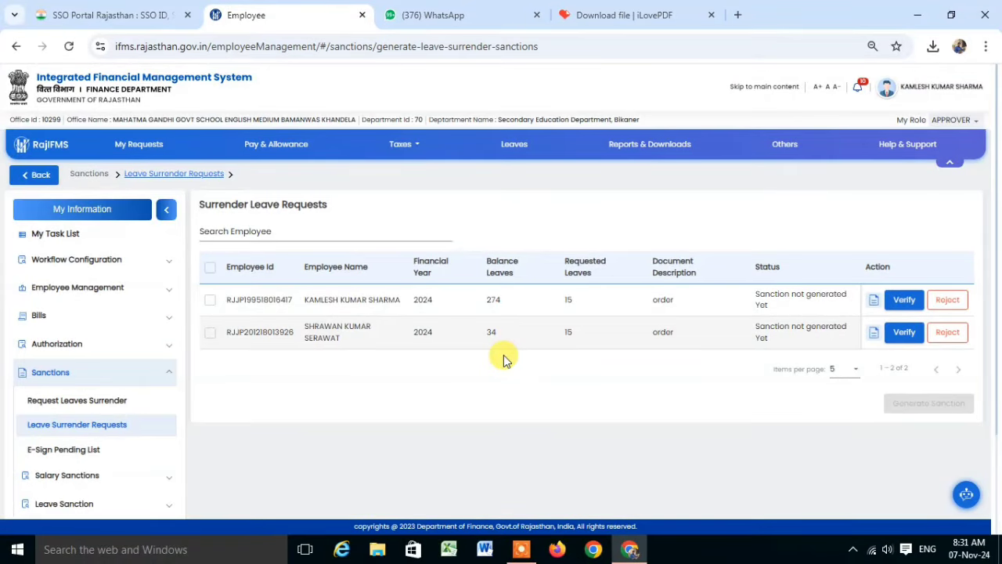
# Generate the sanction for both listed surrender leave requests, confirm it and dismiss the resulting message.
pyautogui.click(210, 270)
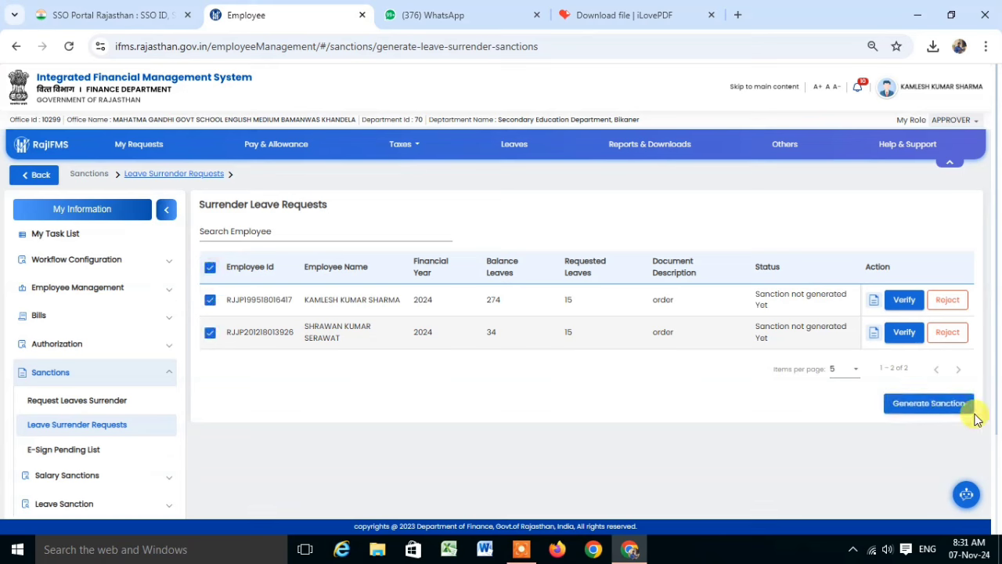
pyautogui.click(929, 409)
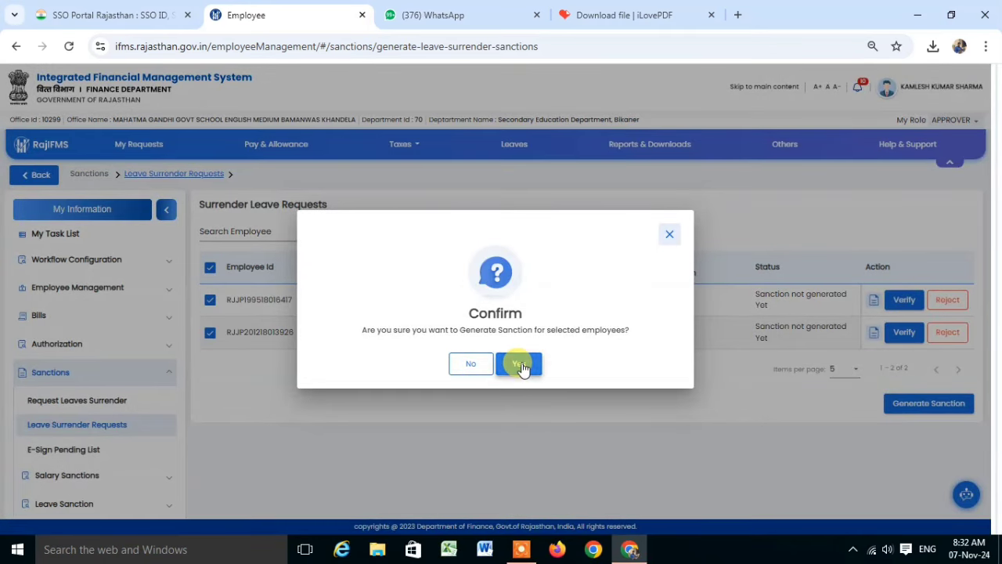
pyautogui.click(519, 364)
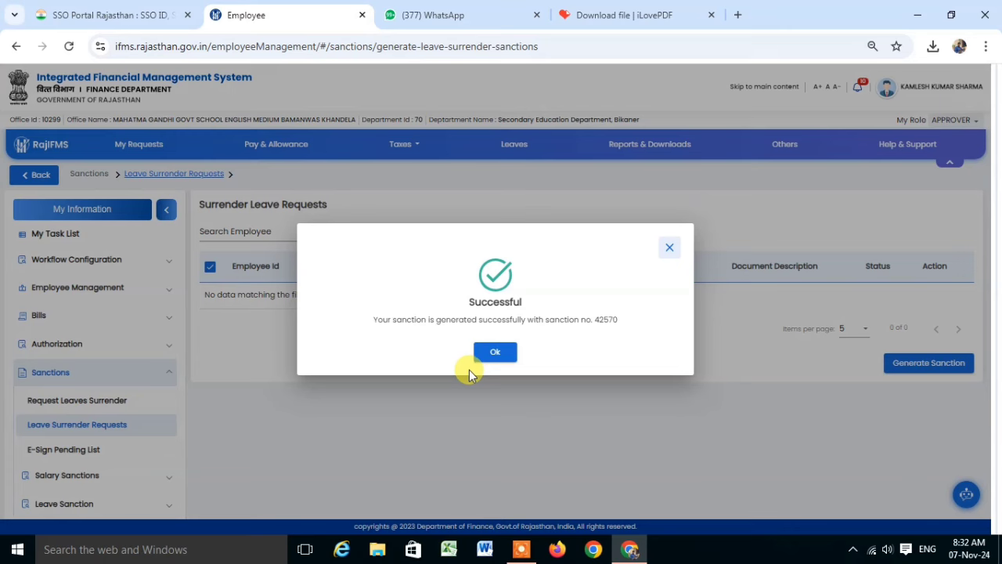
pyautogui.click(480, 353)
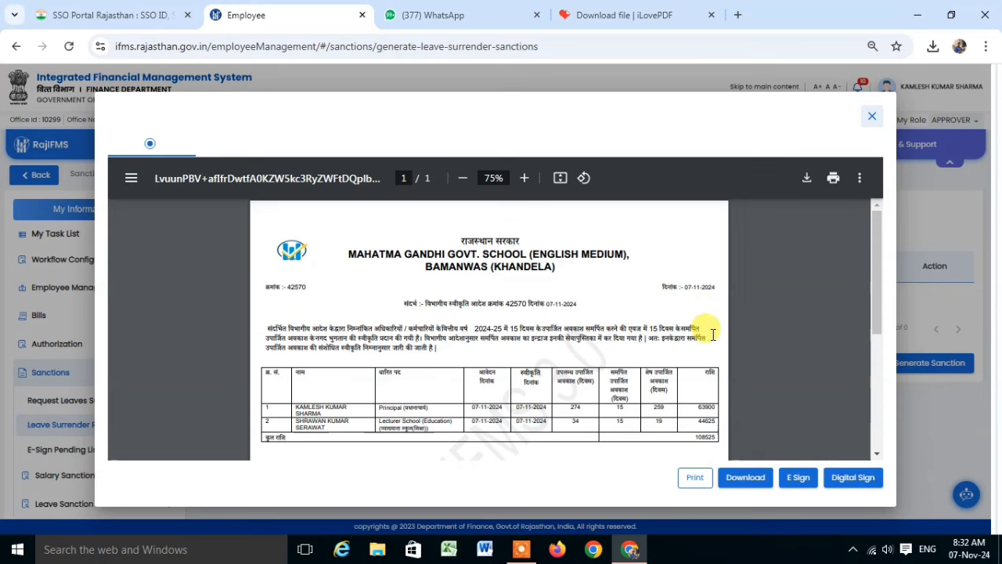
# E-sign the generated sanction order through Aadhaar authentication, requesting and entering the one-time password, and dismiss the resulting messages.
pyautogui.click(797, 478)
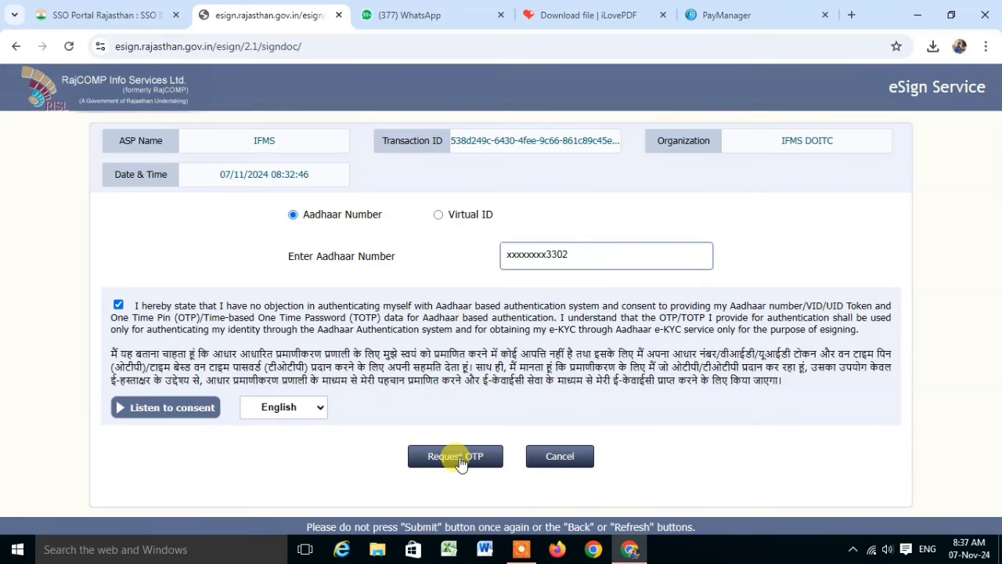
pyautogui.click(459, 457)
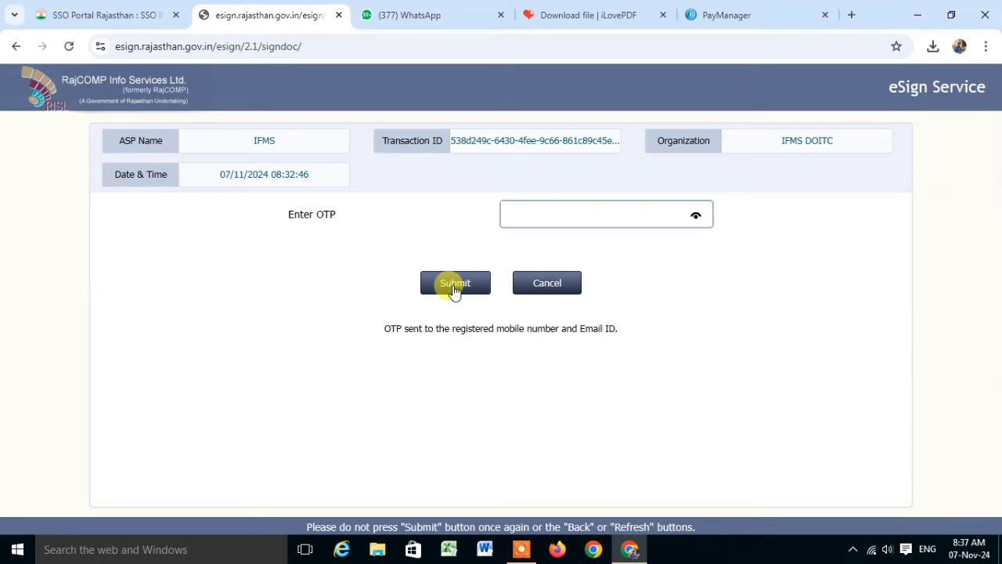
pyautogui.hotkey('ctrl', 'v')
pyautogui.click(454, 285)
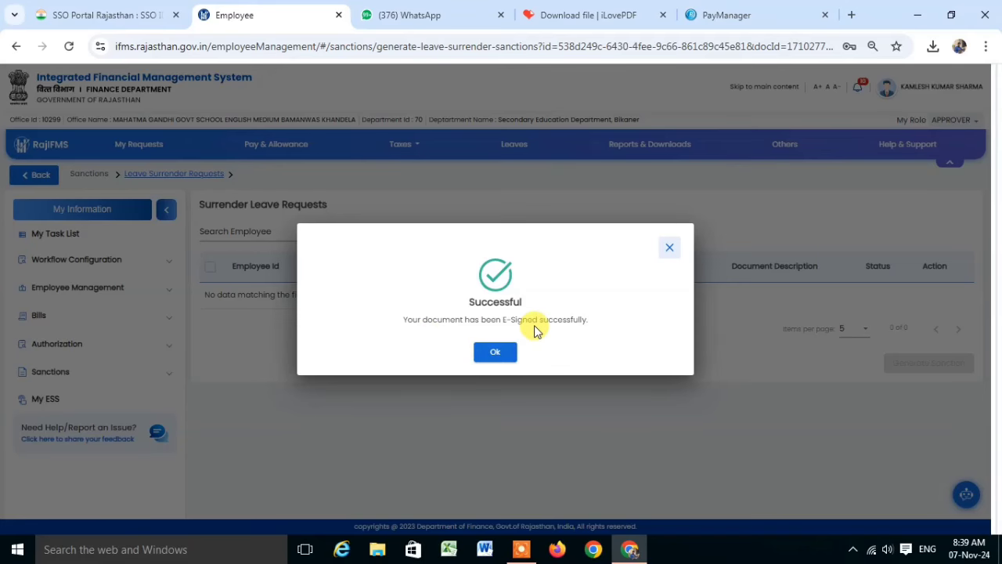
pyautogui.click(491, 352)
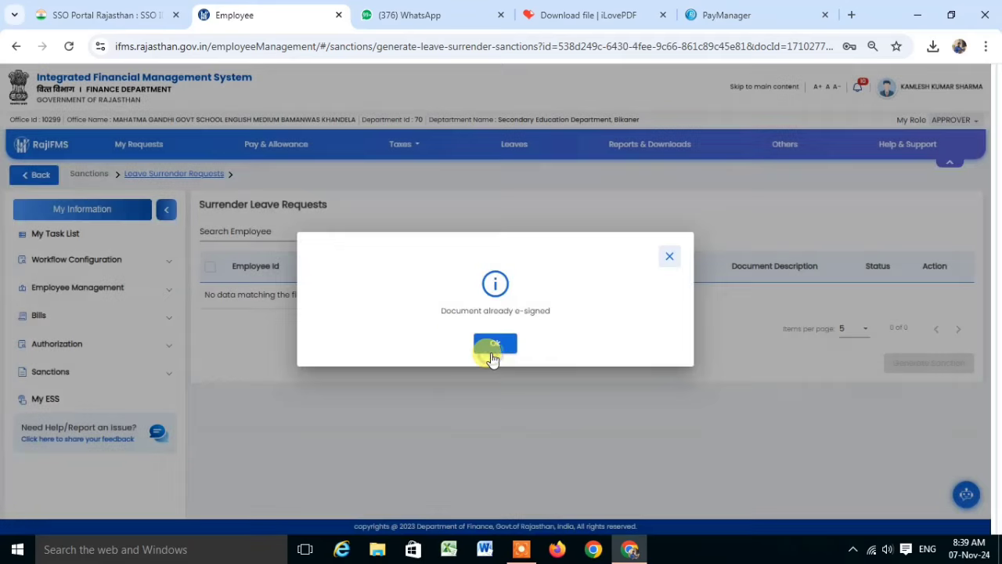
pyautogui.click(492, 354)
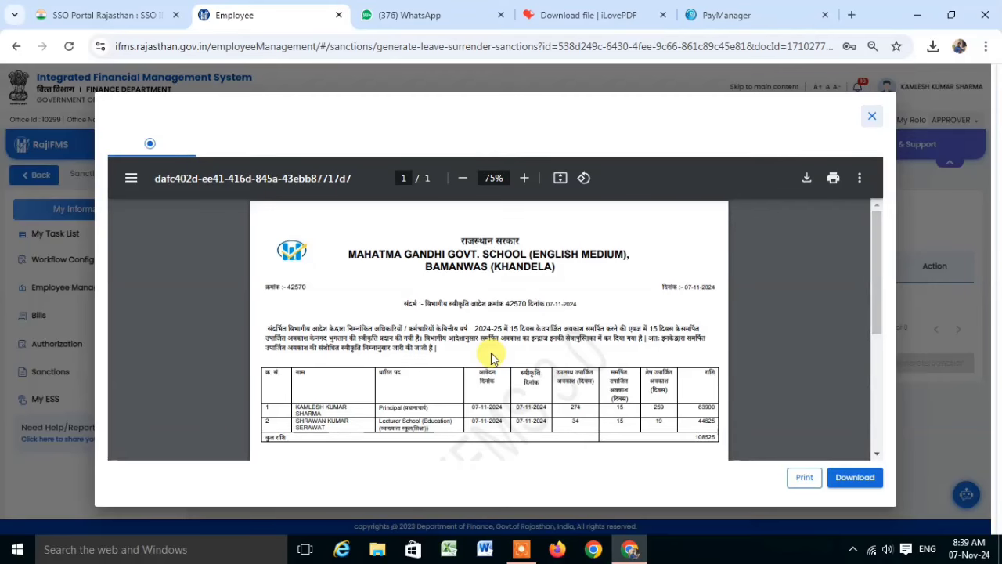
# Check the signature on the e-signed sanction order, download the document and close its preview.
pyautogui.scroll(-5, 488, 328)
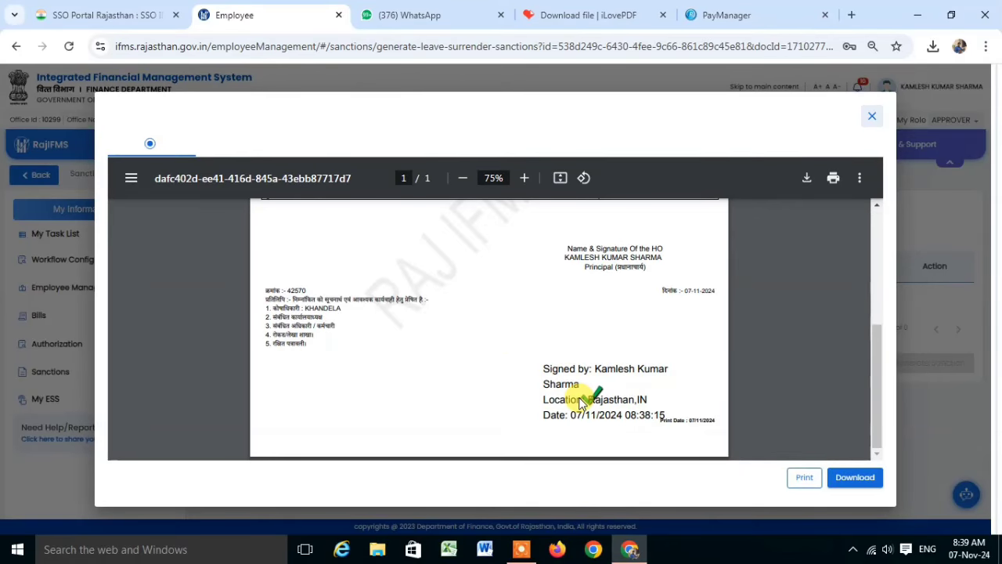
pyautogui.click(855, 479)
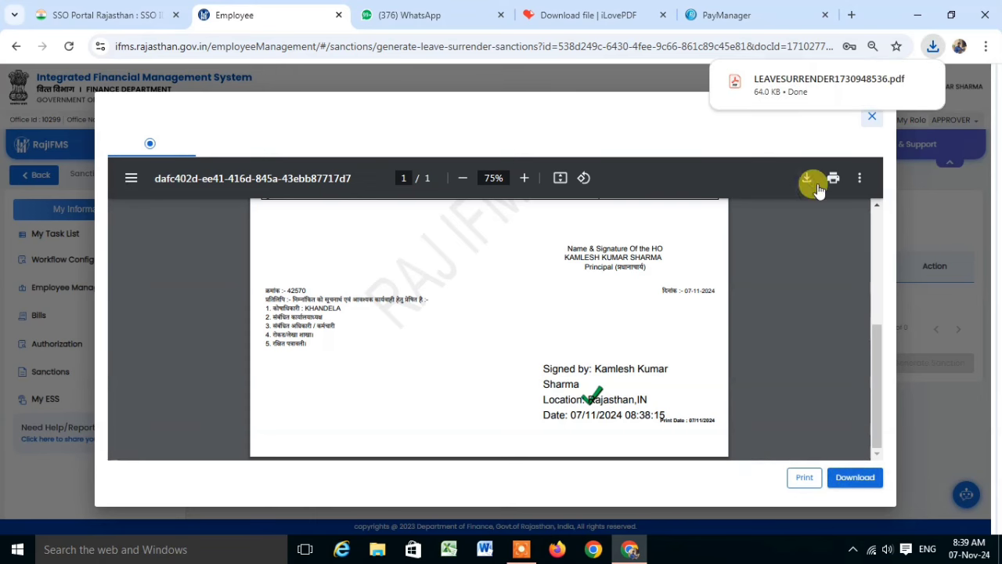
pyautogui.click(871, 116)
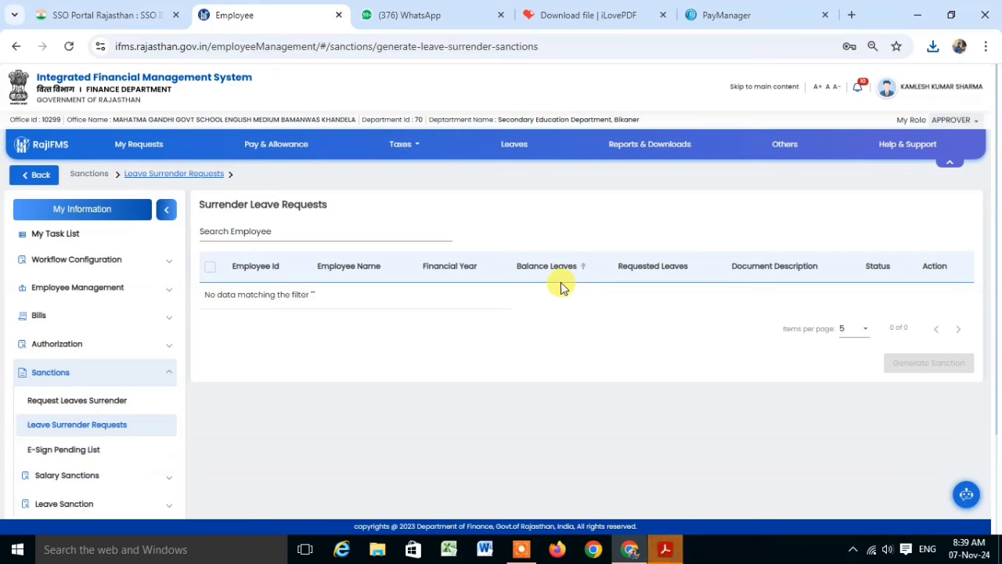
# Switch to the DDO role of Desk 2 in the workspace and open Employee Management.
pyautogui.click(892, 94)
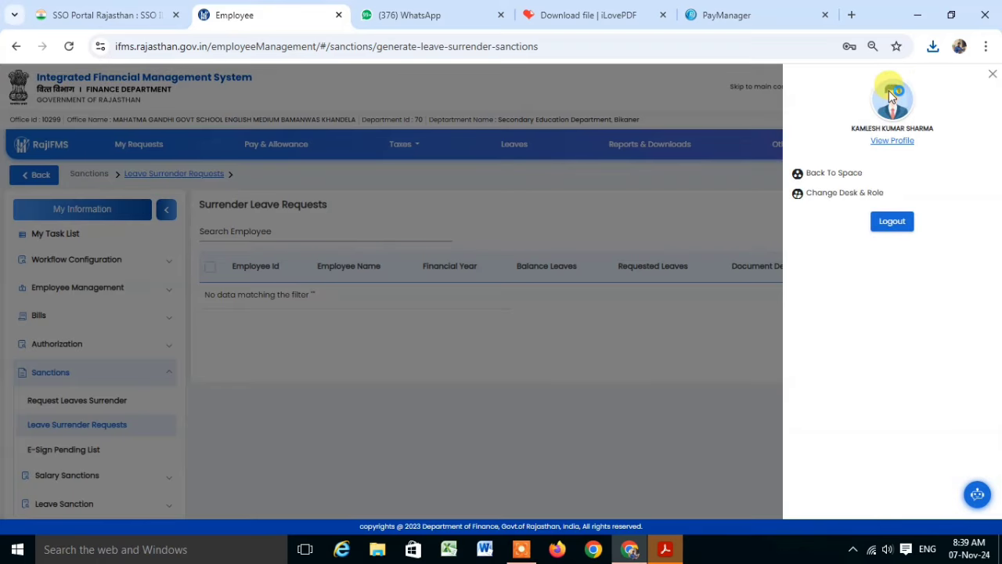
pyautogui.click(828, 196)
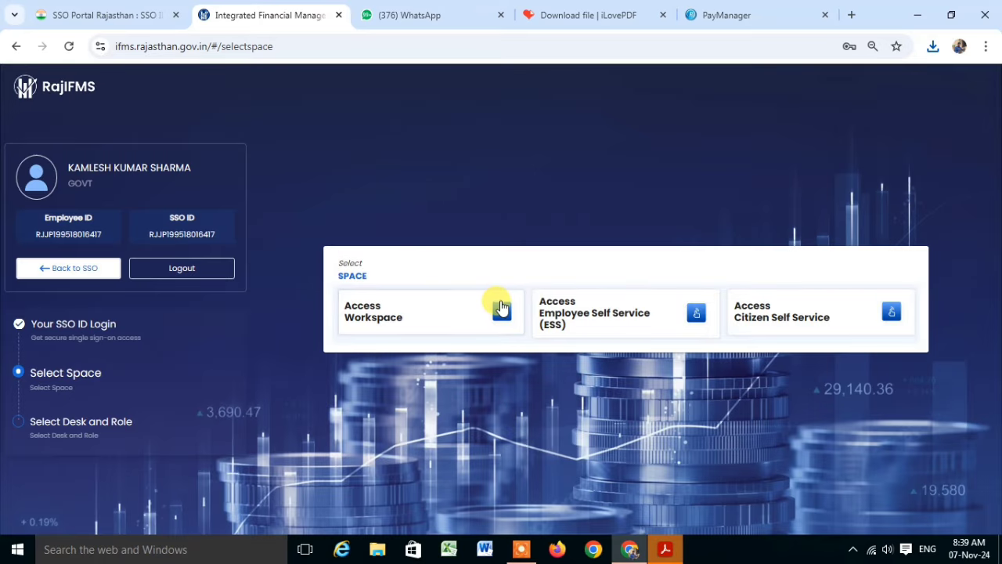
pyautogui.click(399, 316)
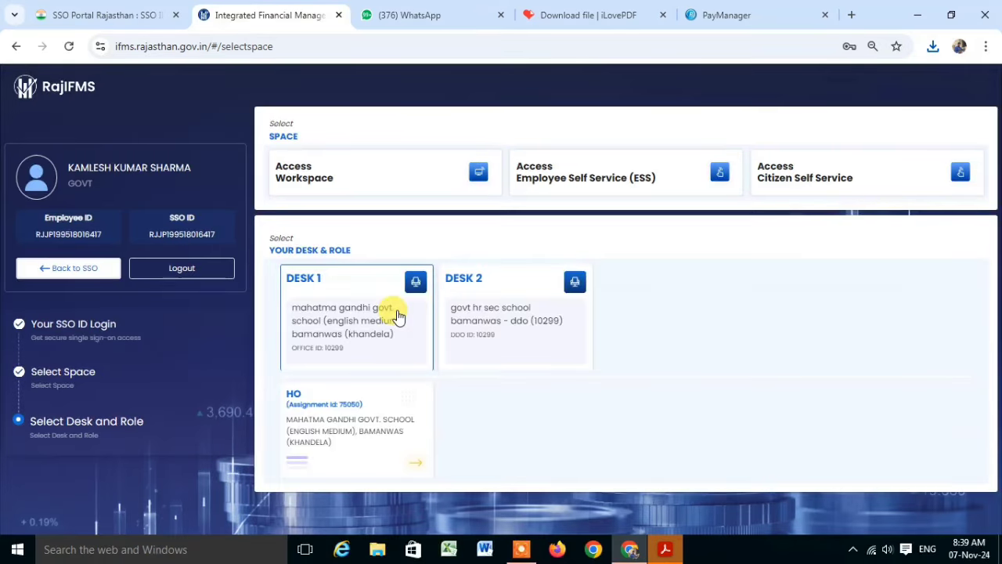
pyautogui.click(513, 306)
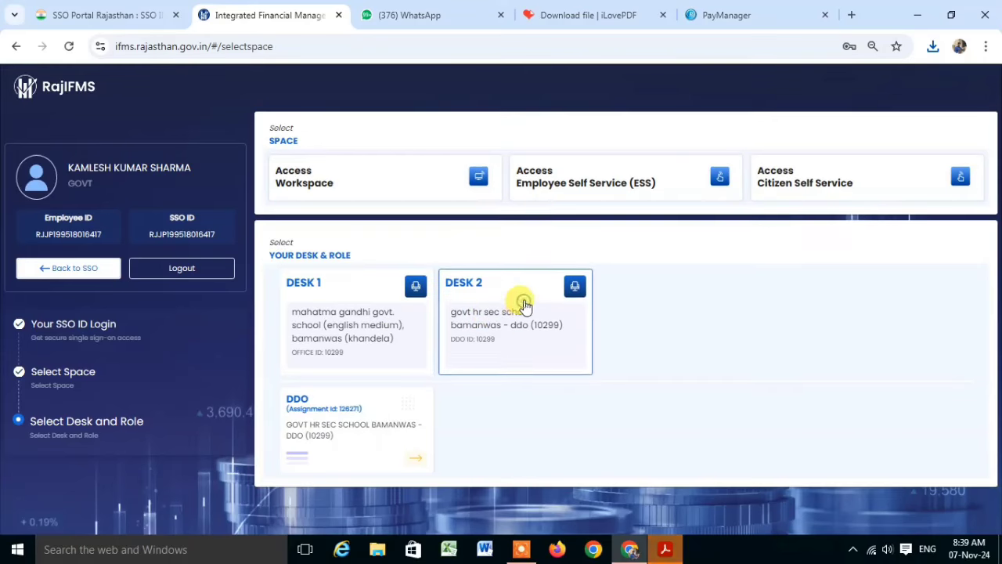
pyautogui.click(323, 430)
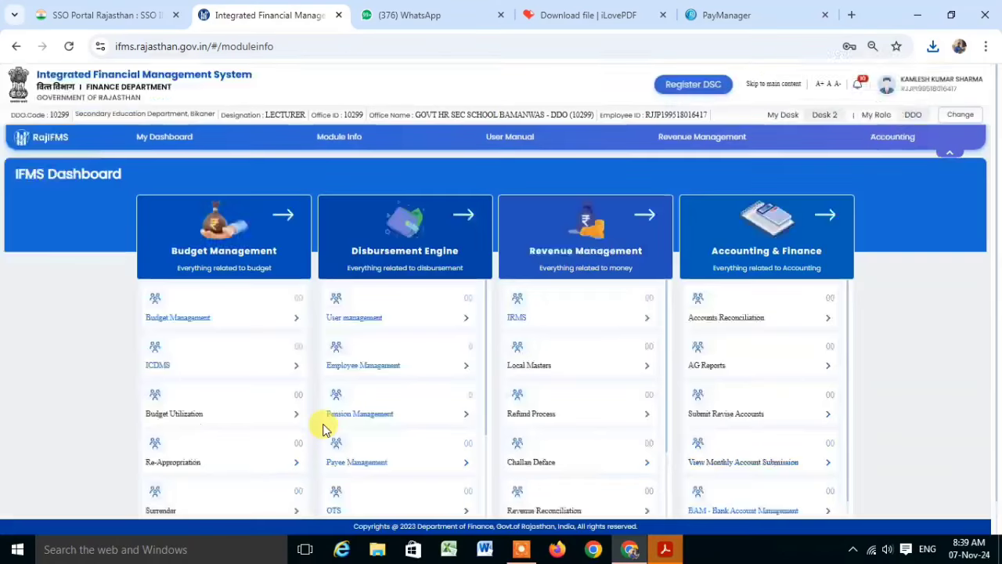
pyautogui.click(364, 368)
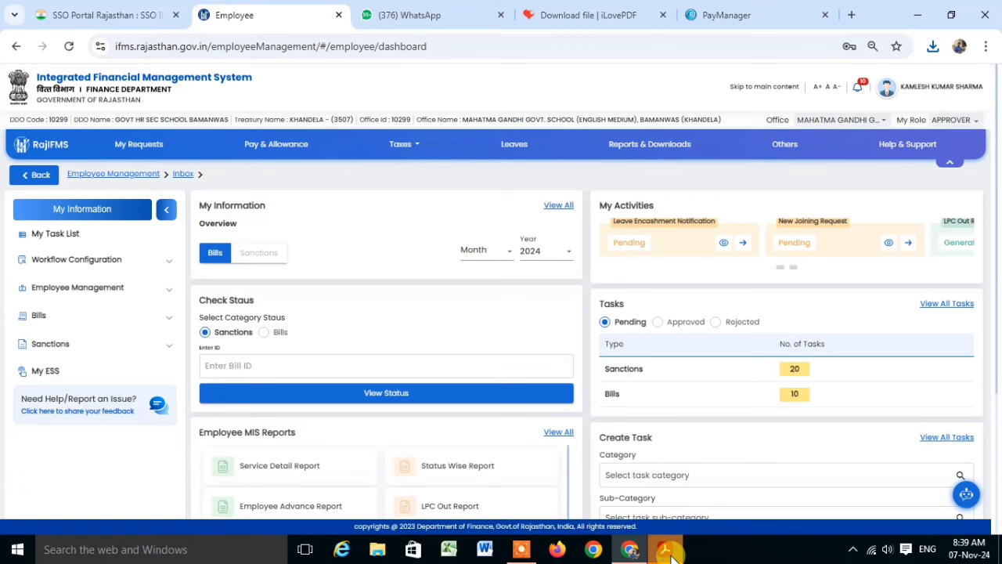
# Open Bill Generation for surrender bills and search for employees with block year 2024-25 and group NON PLAN.
pyautogui.click(39, 316)
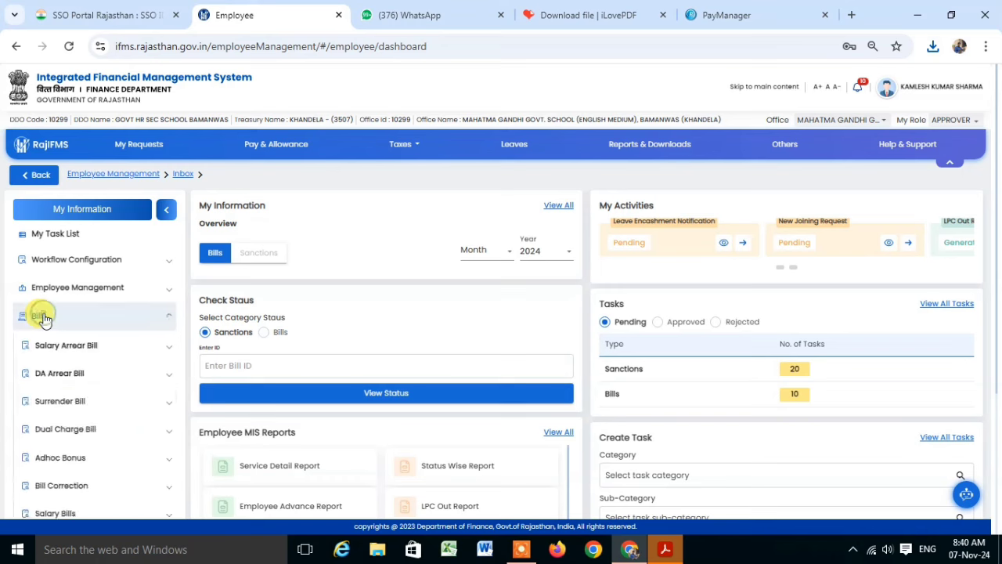
pyautogui.click(53, 408)
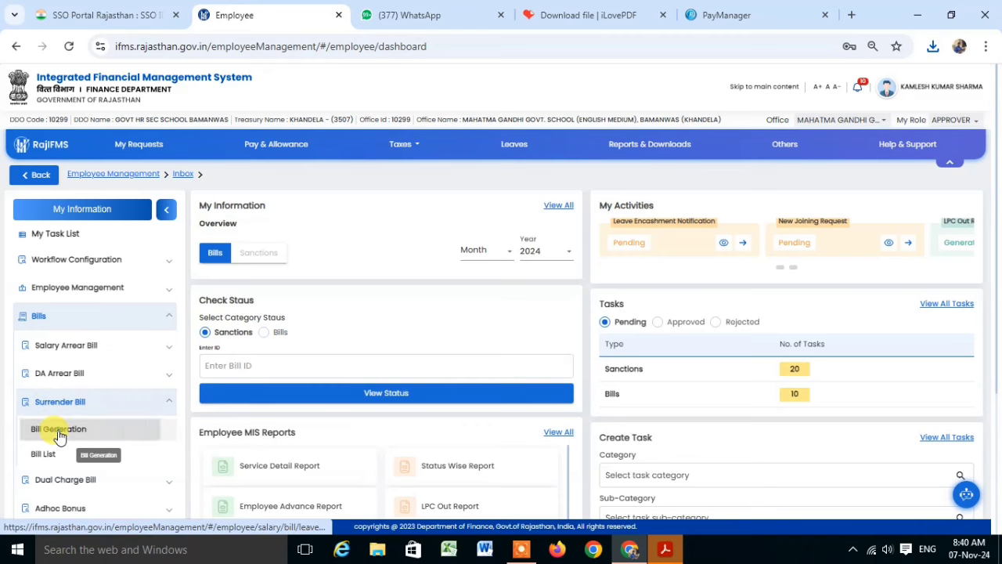
pyautogui.click(61, 431)
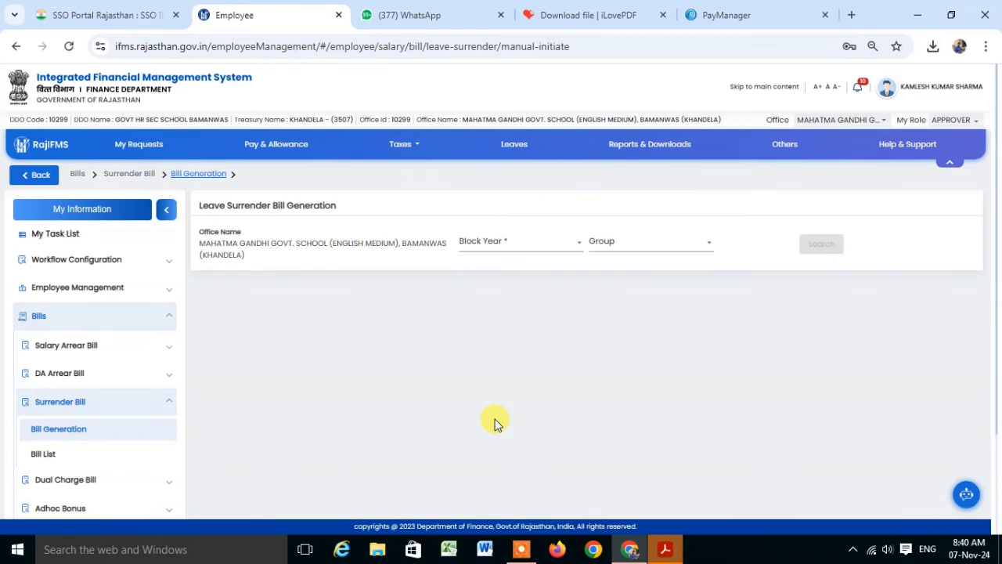
pyautogui.click(485, 244)
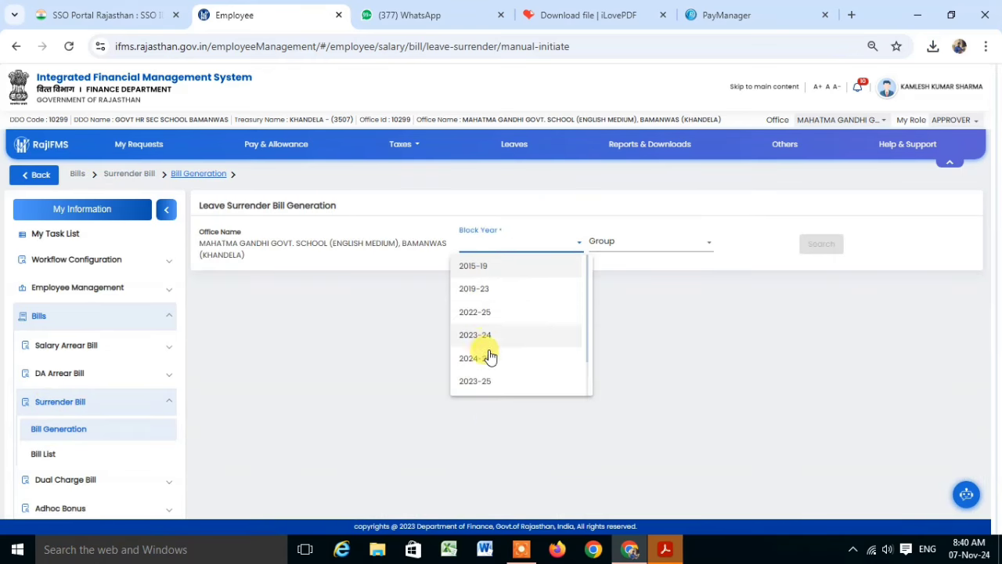
pyautogui.click(478, 358)
pyautogui.click(600, 243)
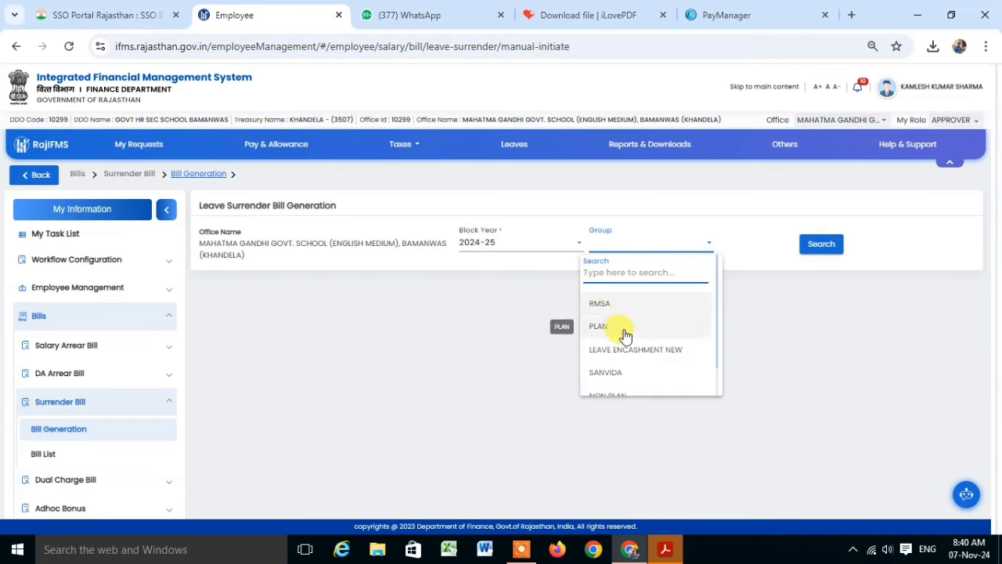
pyautogui.scroll(-2, 625, 368)
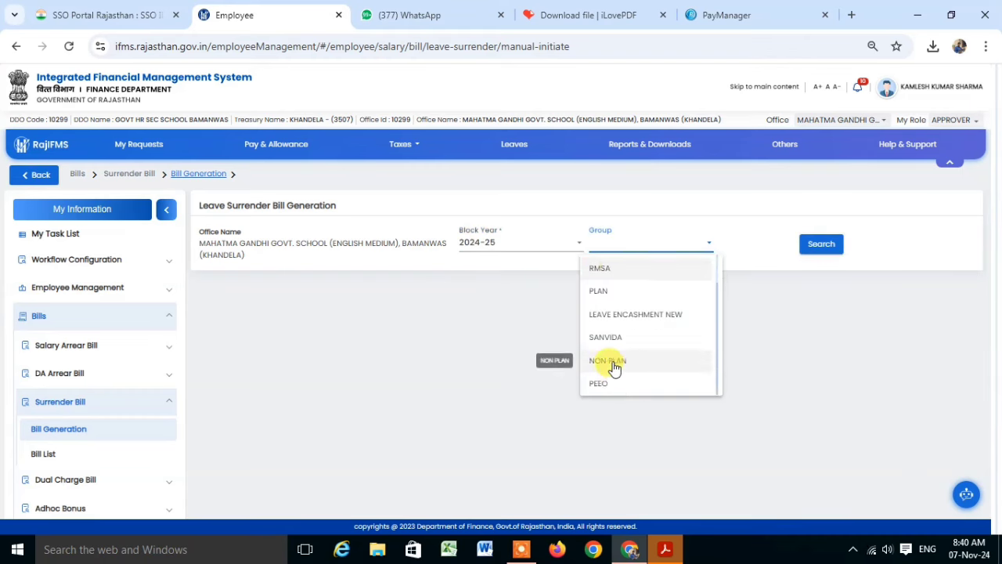
pyautogui.click(610, 362)
pyautogui.click(832, 246)
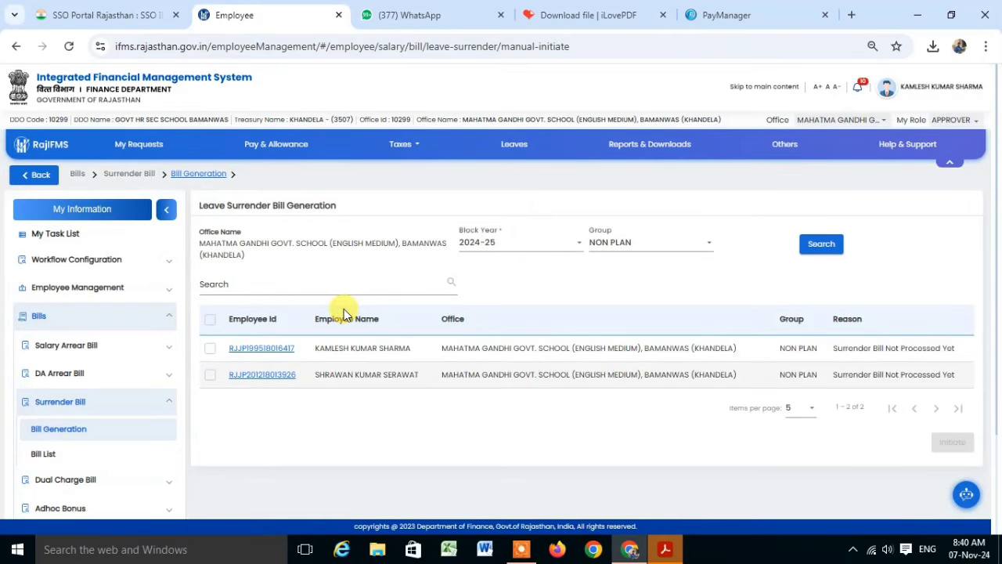
# Initiate the leave surrender bill for both listed employees, confirm the submission and dismiss the resulting messages.
pyautogui.click(210, 321)
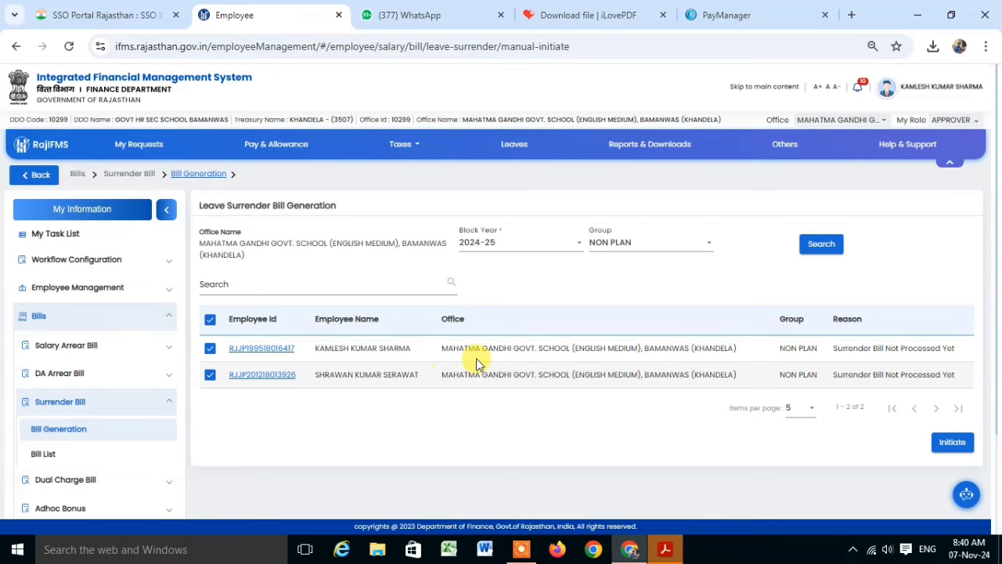
pyautogui.click(949, 444)
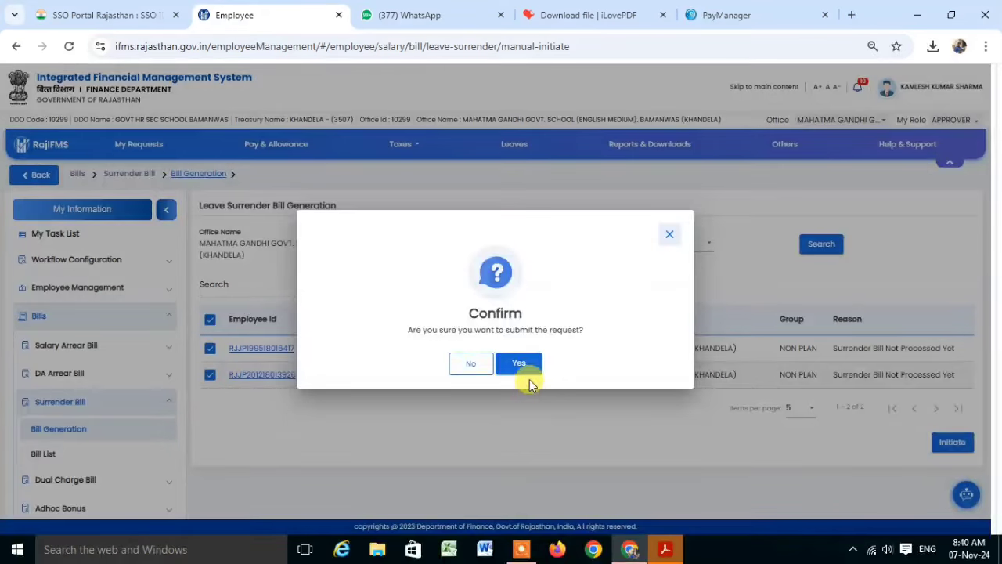
pyautogui.click(523, 366)
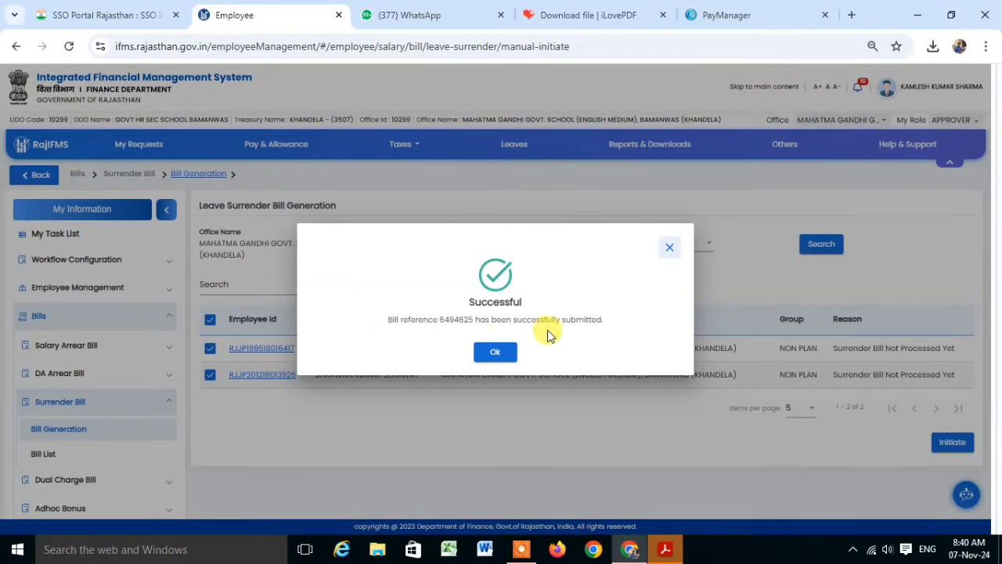
pyautogui.click(496, 353)
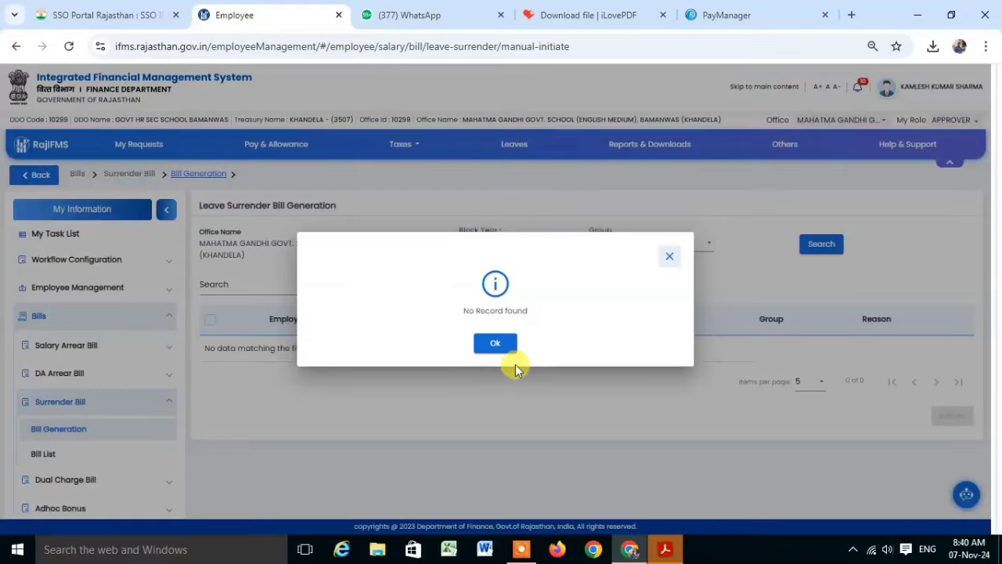
pyautogui.click(502, 350)
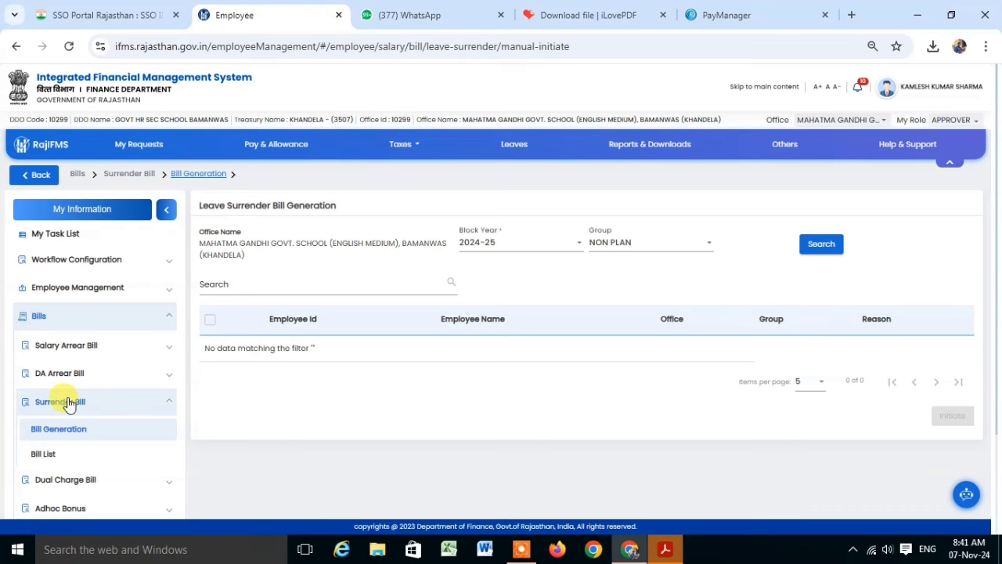
# Open the surrender Bill List and search for bills with pay year 2024-2025, pay month NOVEMBER-2024 and group NON PLAN.
pyautogui.click(35, 454)
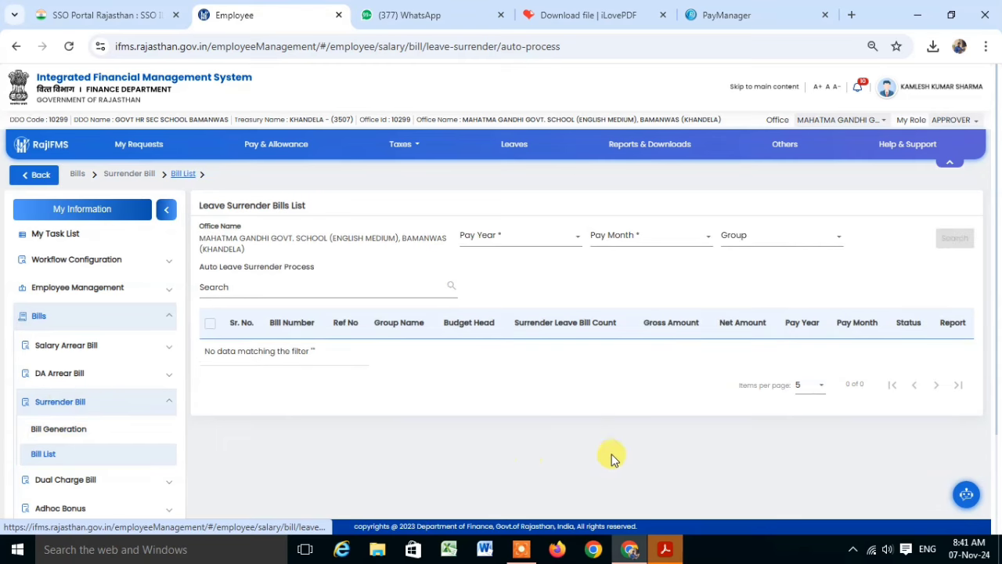
pyautogui.click(486, 241)
pyautogui.click(479, 260)
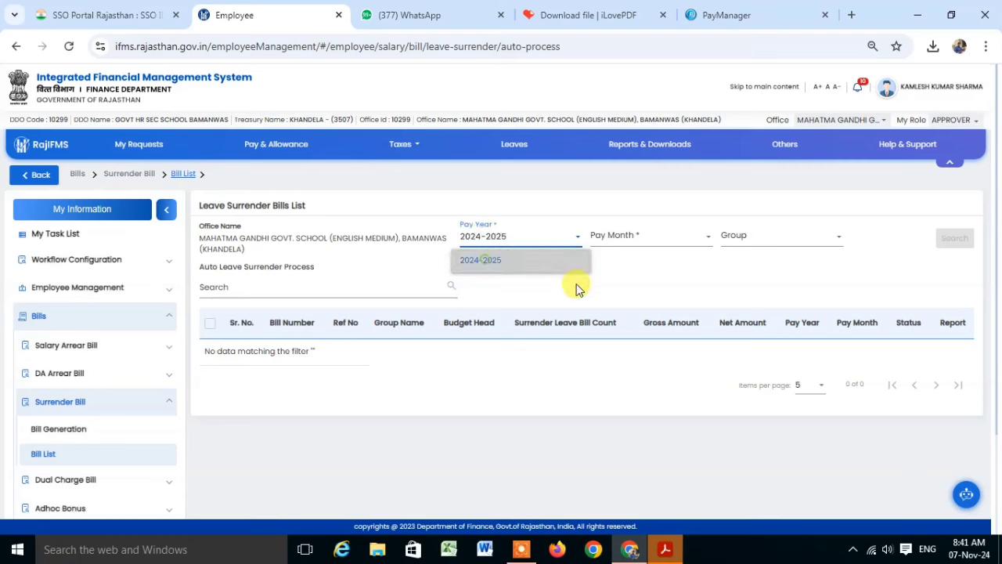
pyautogui.click(602, 234)
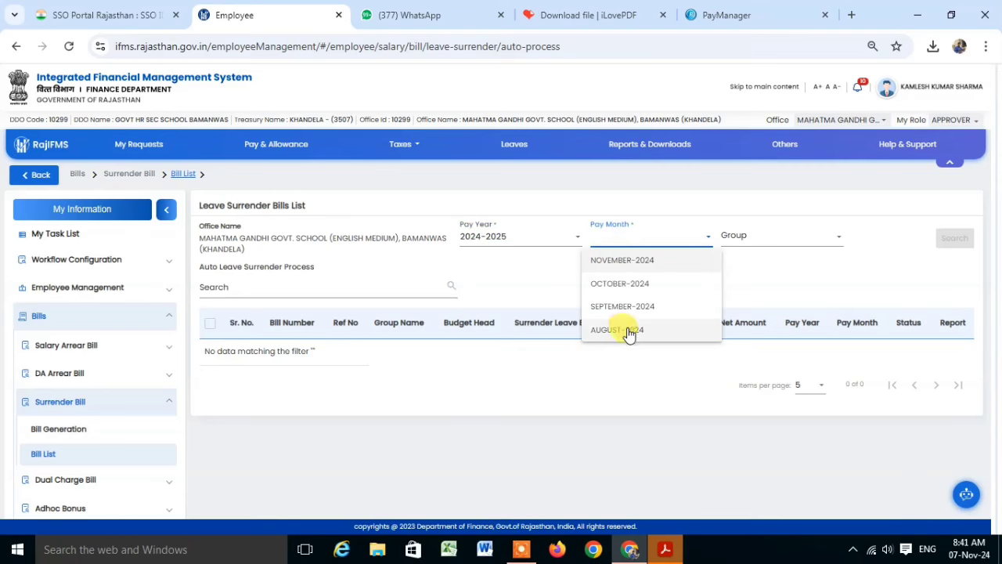
pyautogui.click(618, 260)
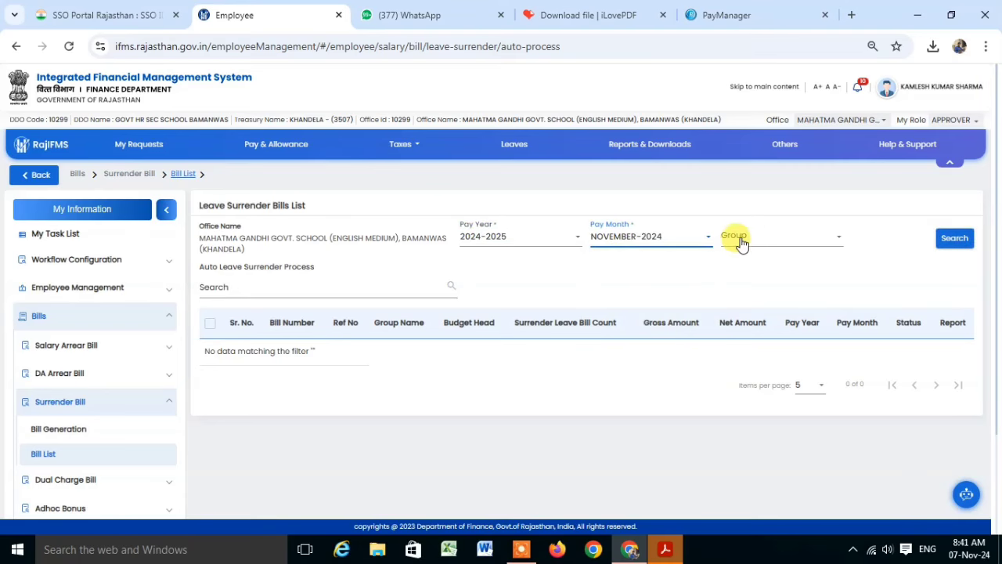
pyautogui.click(740, 240)
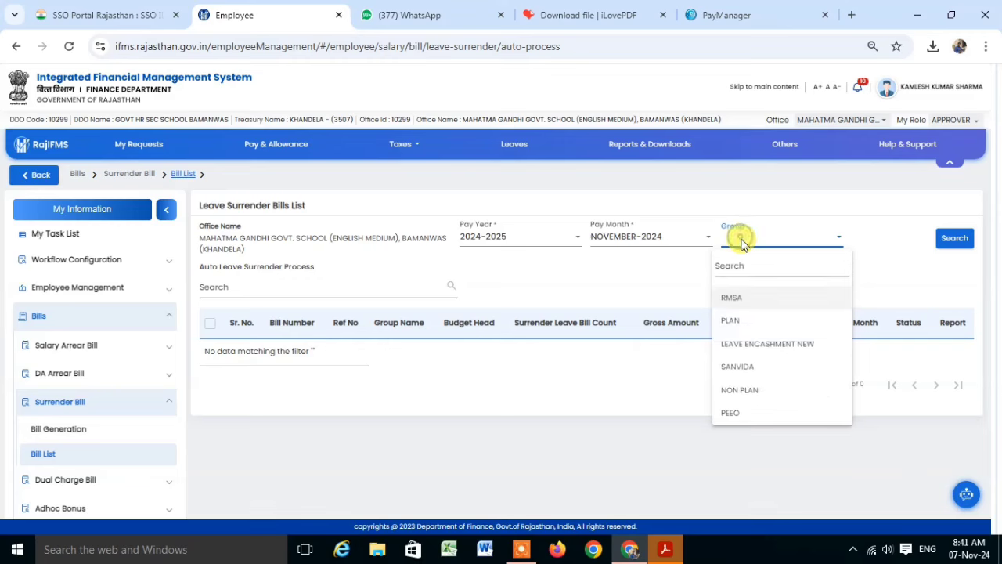
pyautogui.click(736, 391)
pyautogui.click(957, 240)
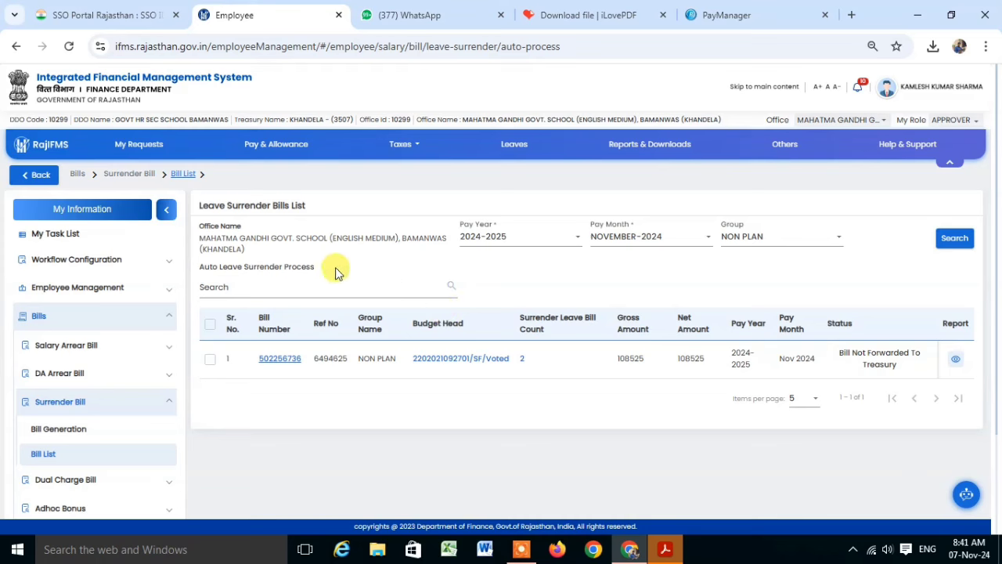
# Select the listed surrender bill and review its Bill Inner Report.
pyautogui.click(208, 361)
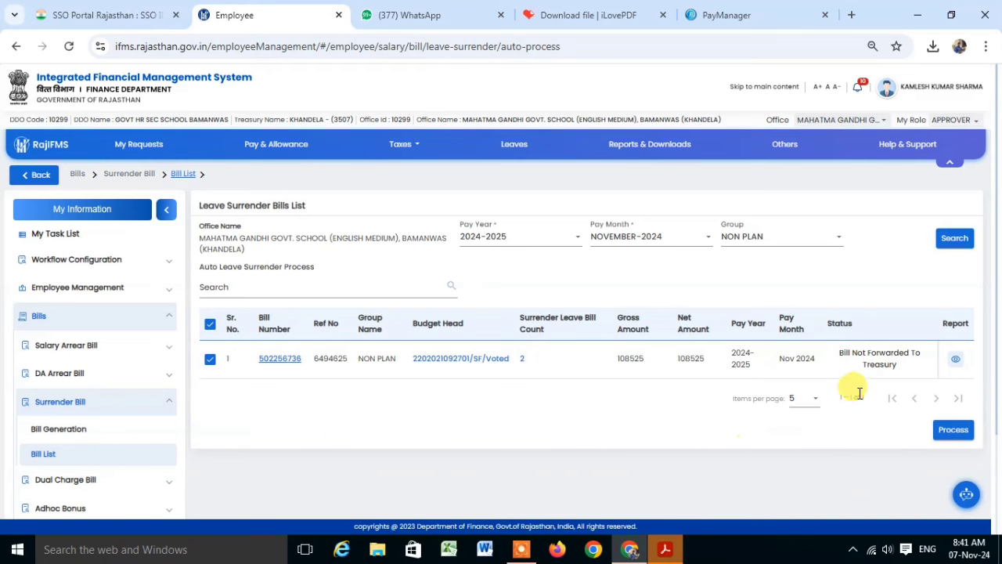
pyautogui.click(957, 362)
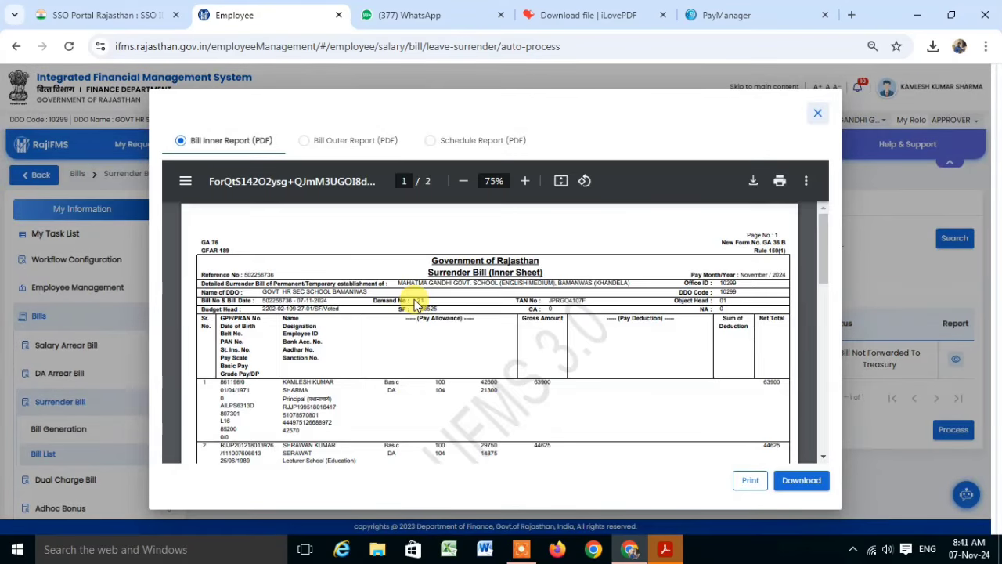
pyautogui.scroll(-1, 415, 304)
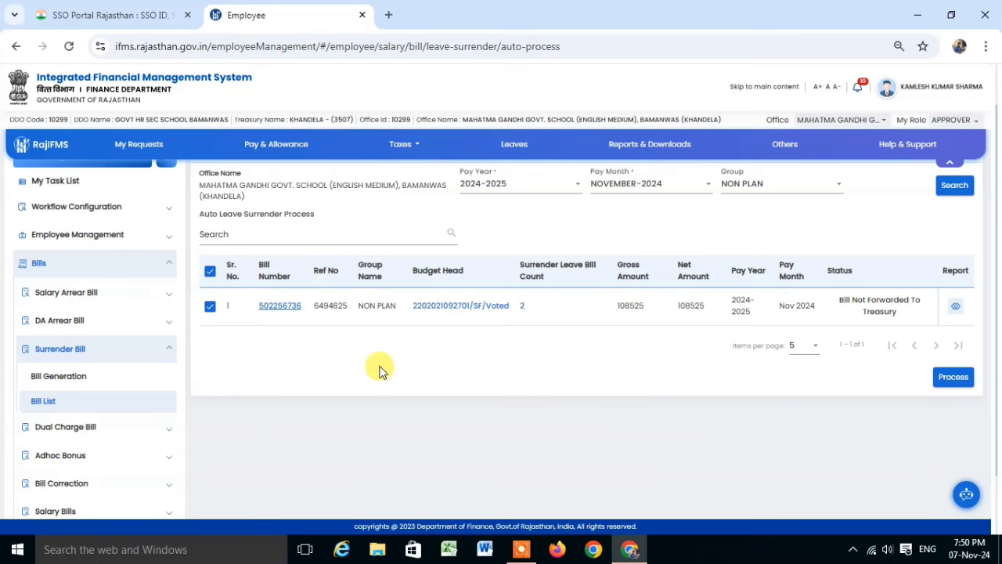
# Open the surrender bill's pay bill details, then set the supporting document's type to Other and its description to "office order".
pyautogui.click(276, 310)
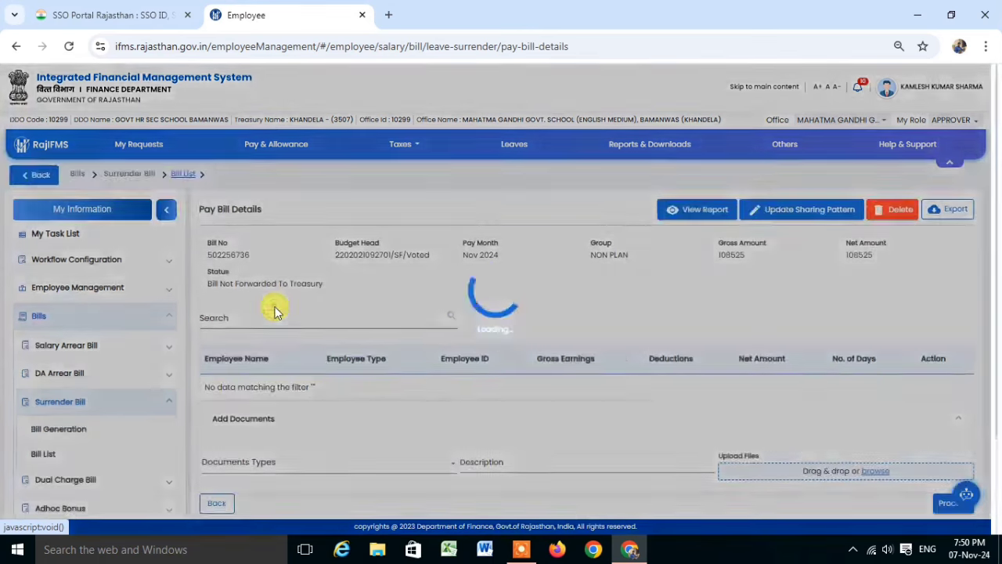
pyautogui.scroll(-2, 416, 373)
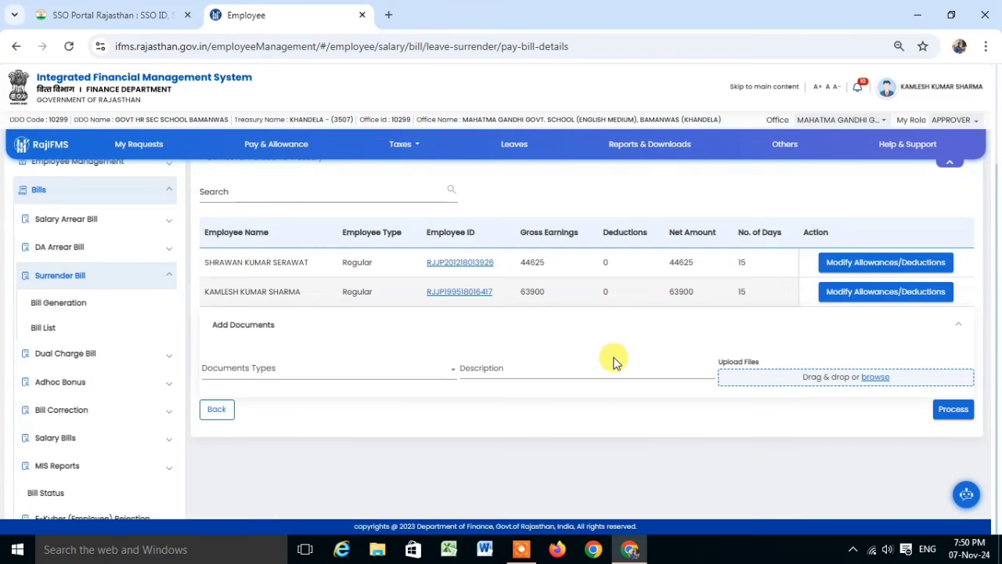
pyautogui.scroll(2, 613, 362)
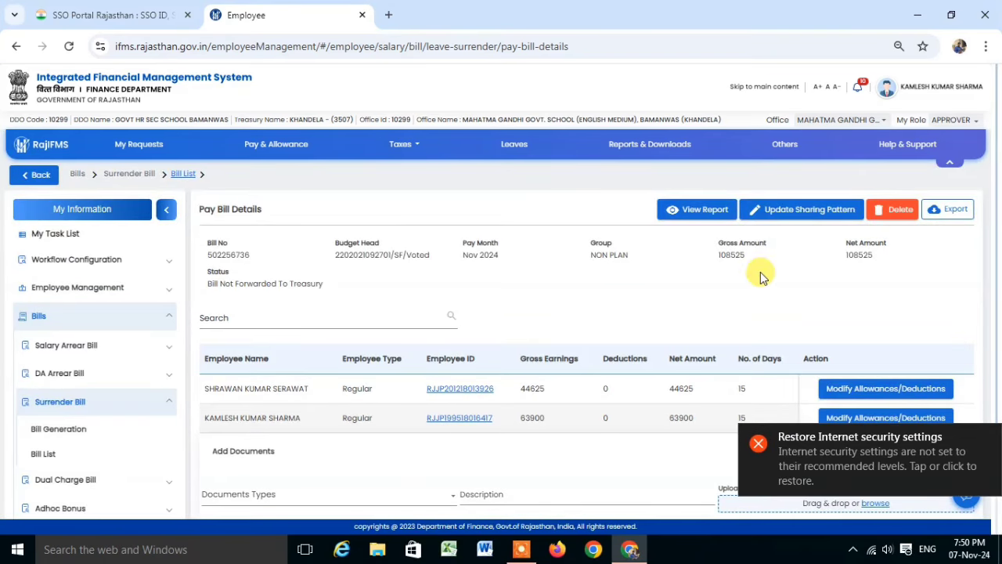
pyautogui.scroll(-1, 760, 272)
pyautogui.scroll(-2, 760, 272)
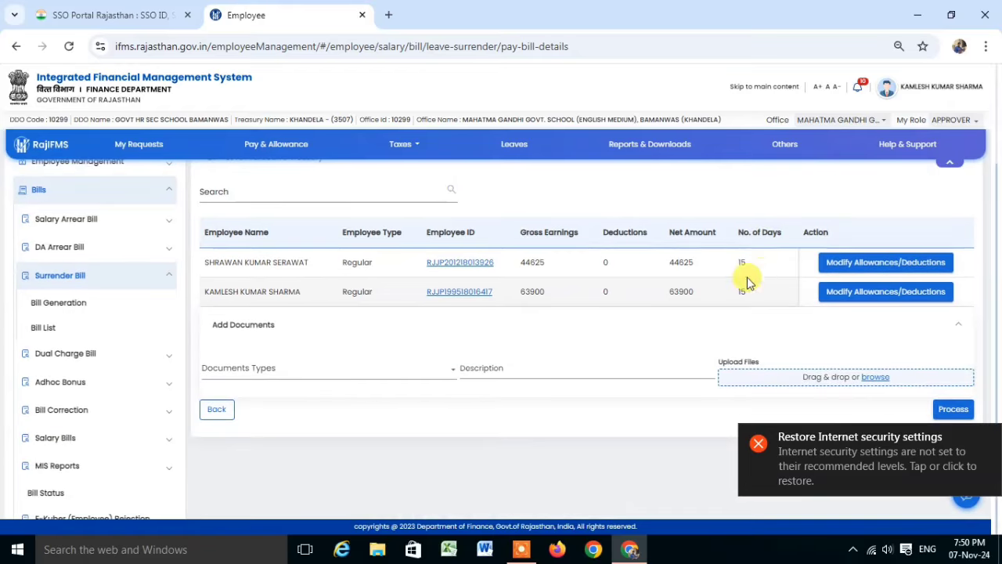
pyautogui.click(258, 367)
pyautogui.click(221, 438)
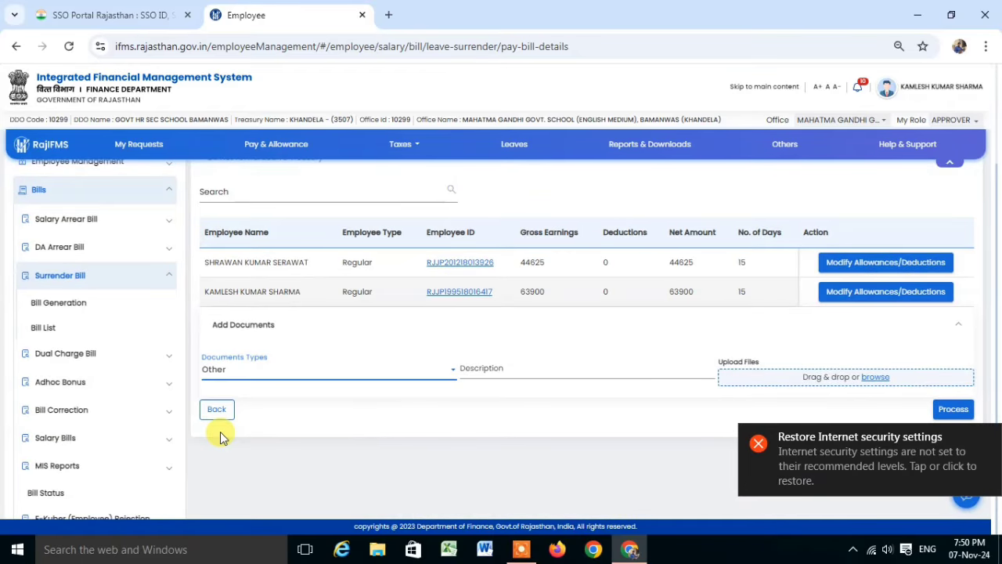
pyautogui.click(478, 369)
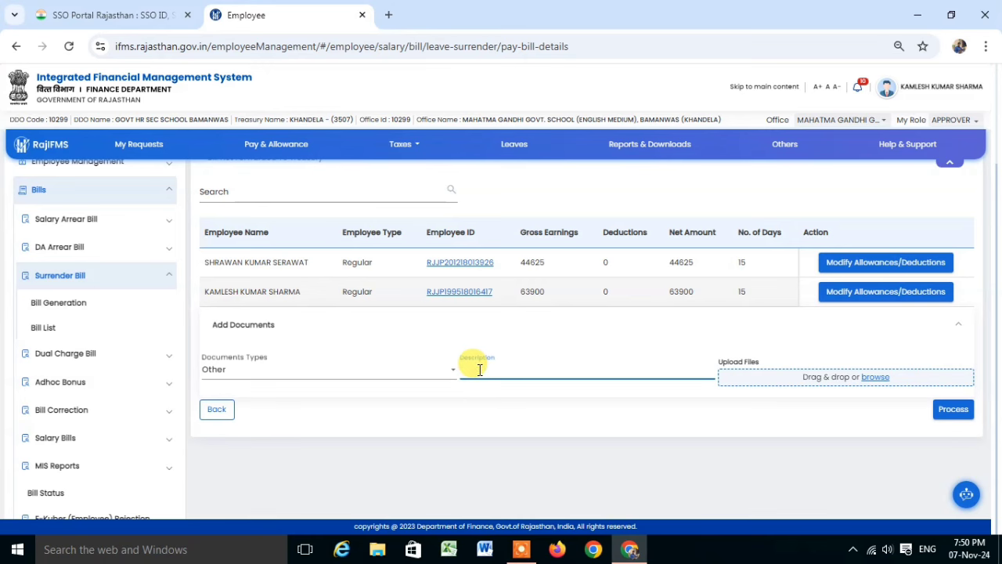
pyautogui.write('office order')
pyautogui.click(544, 411)
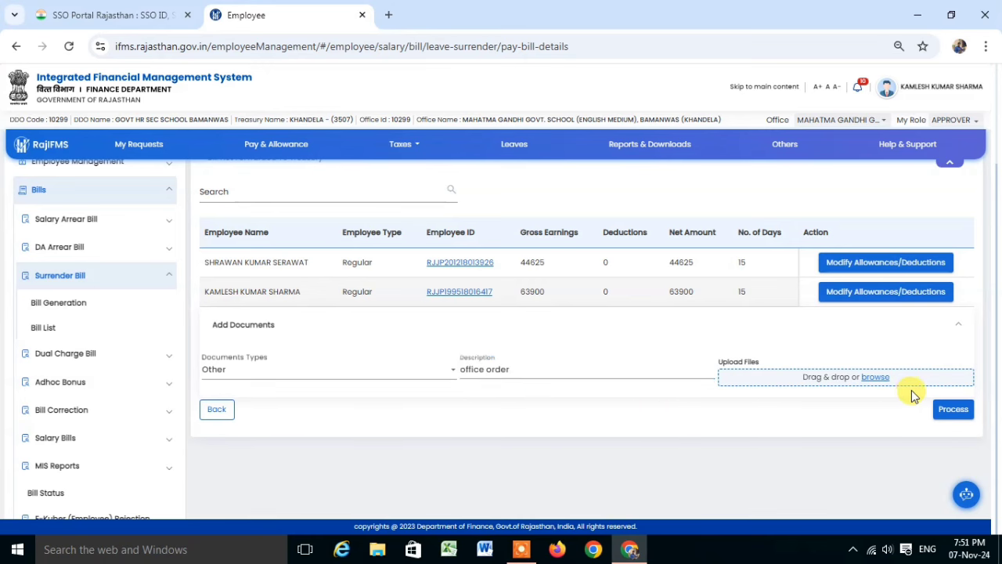
# Upload the "surrender np" PDF from the Desktop as the bill's supporting document.
pyautogui.click(875, 376)
pyautogui.scroll(-6, 376, 233)
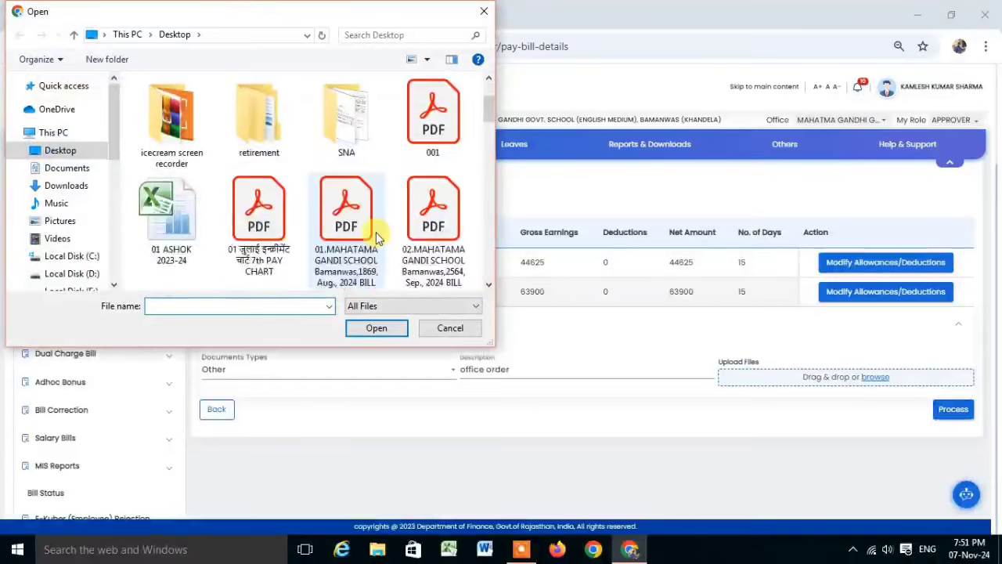
pyautogui.scroll(-2, 376, 234)
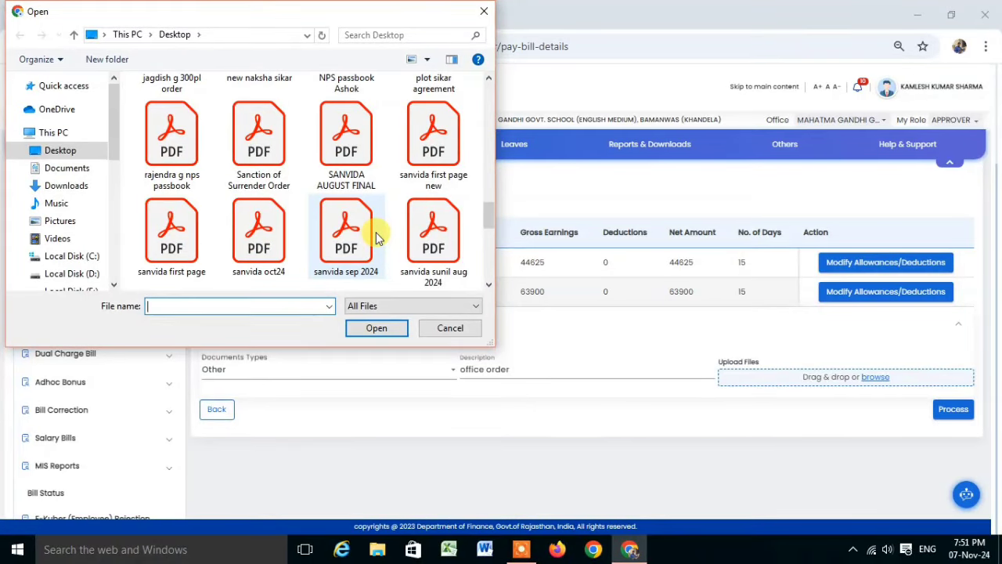
pyautogui.scroll(1, 375, 233)
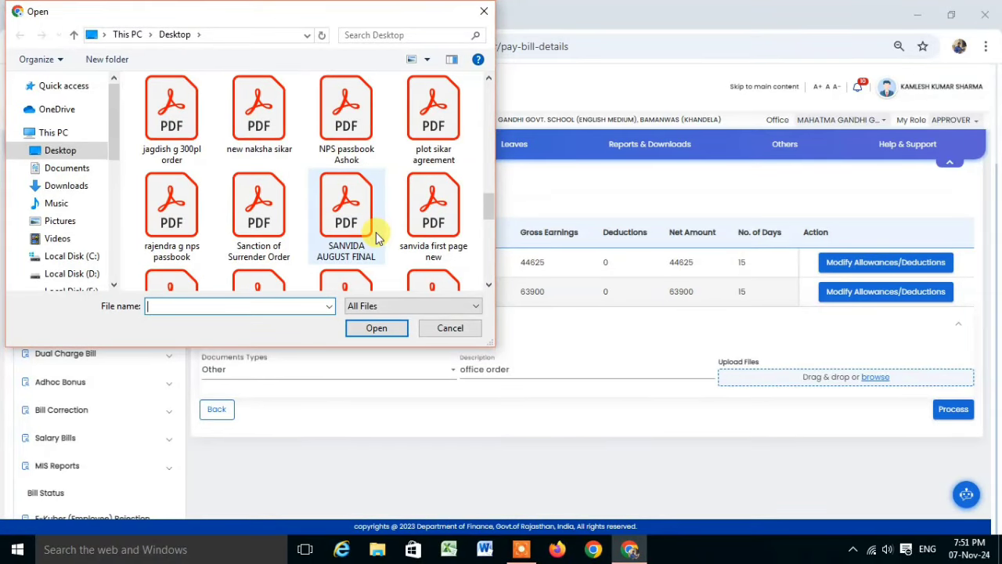
pyautogui.scroll(-1, 376, 233)
pyautogui.scroll(-1, 376, 234)
pyautogui.scroll(-1, 376, 235)
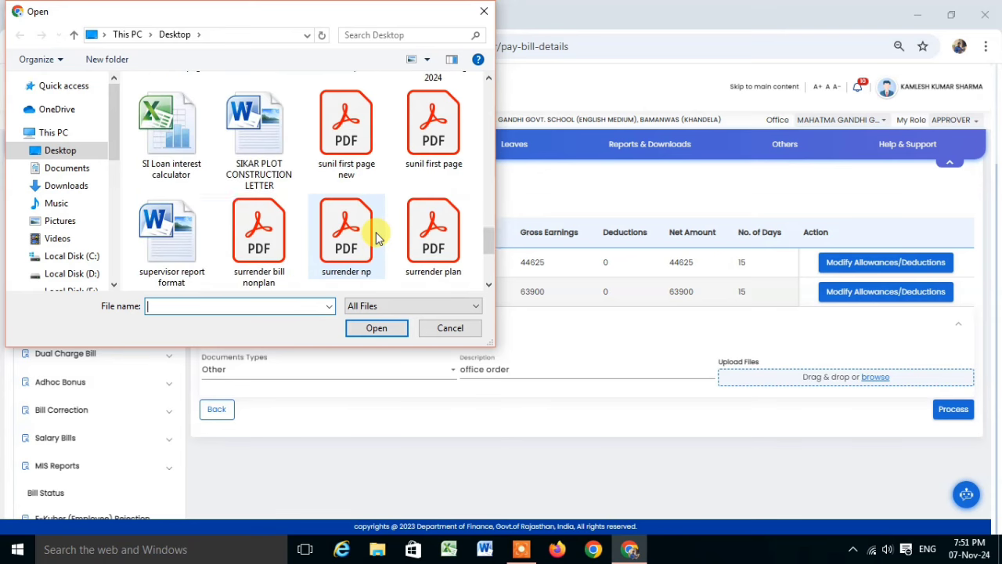
pyautogui.click(347, 225)
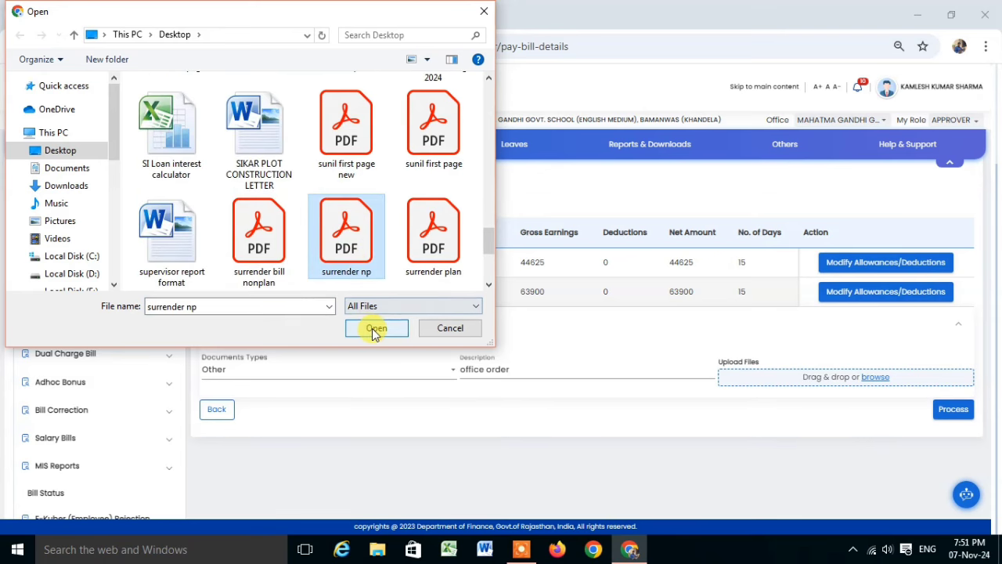
pyautogui.click(374, 328)
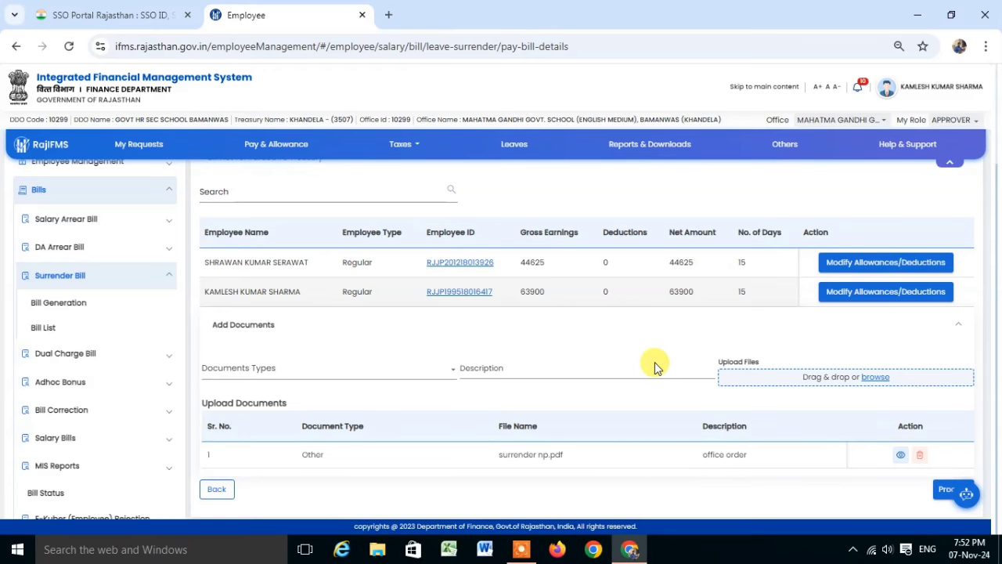
# Process the surrender bill, accept all three certification statements and confirm to request the OTP.
pyautogui.click(944, 491)
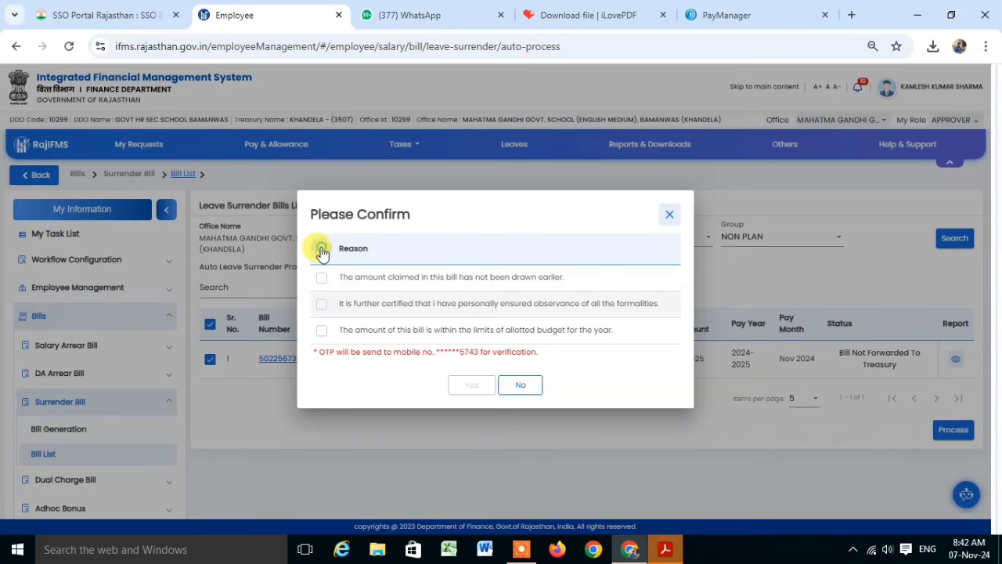
pyautogui.click(321, 249)
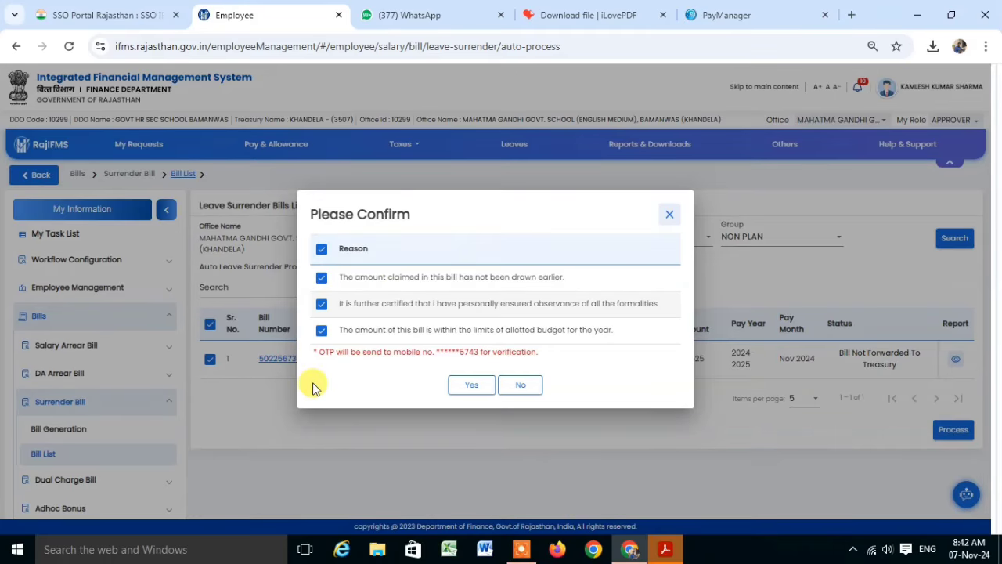
pyautogui.click(479, 385)
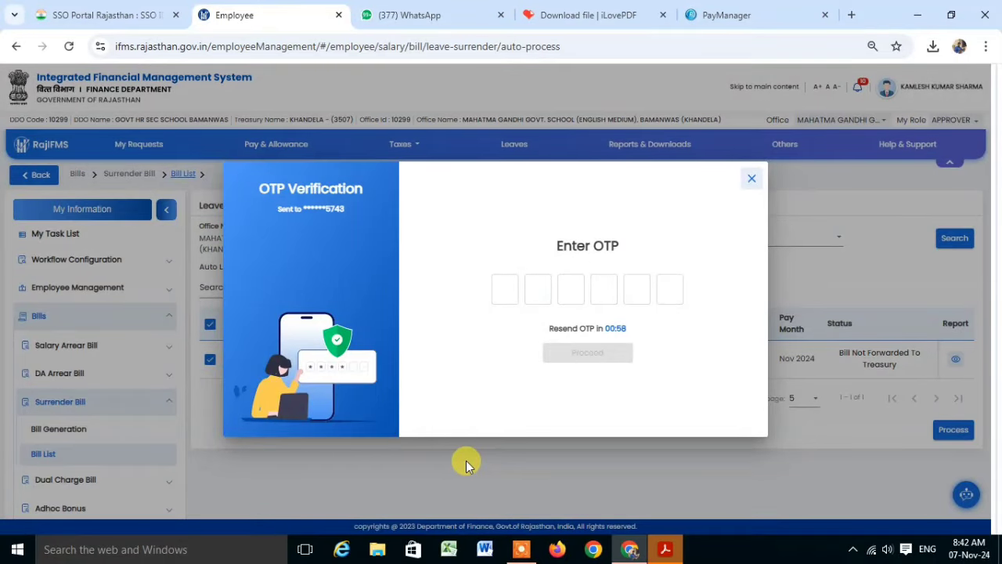